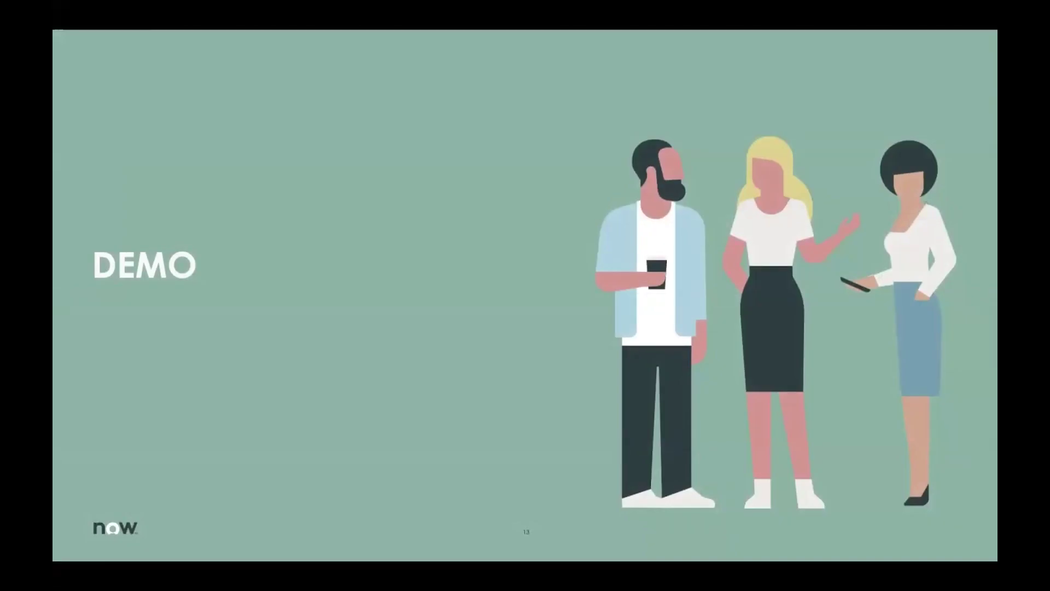
key("Right")
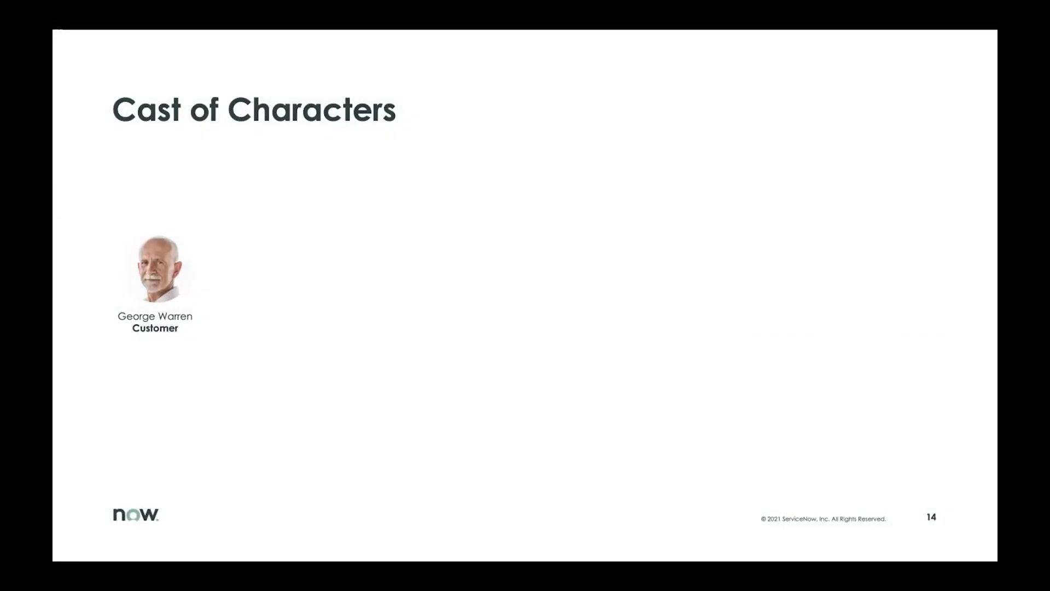
key("Right")
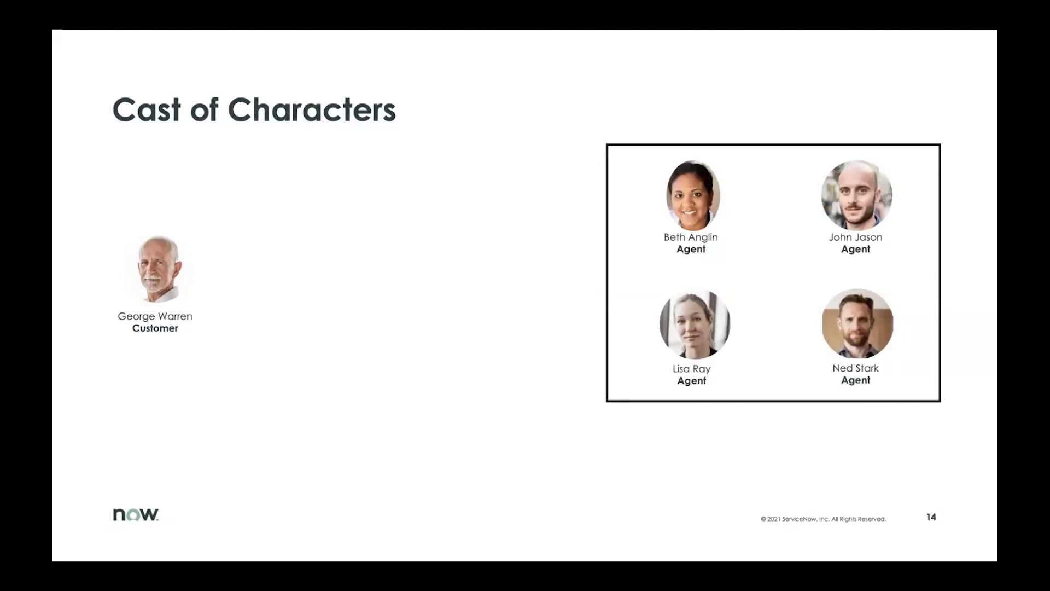
key("Right")
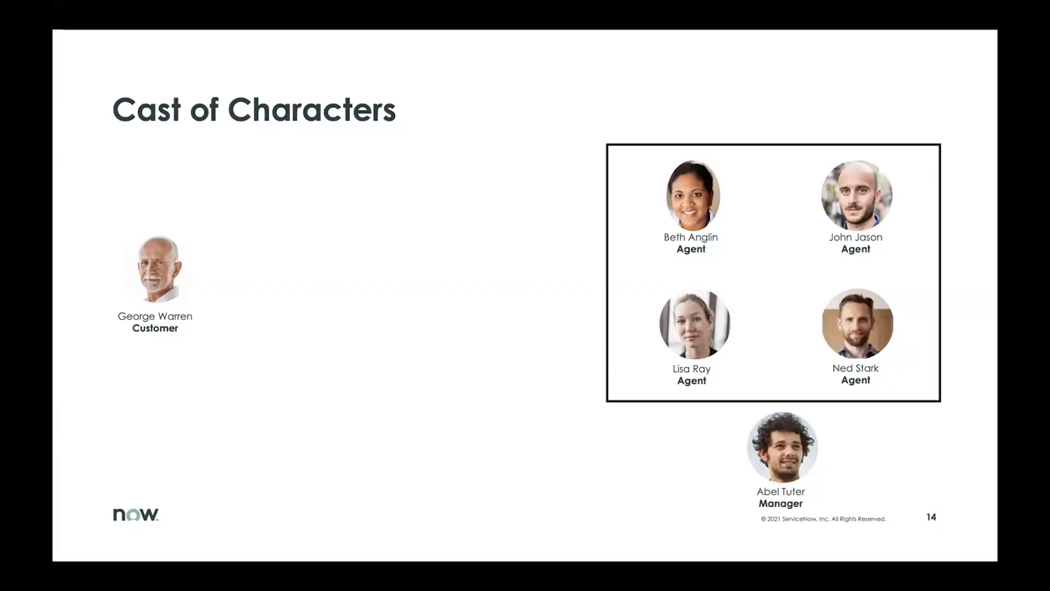
key("Right")
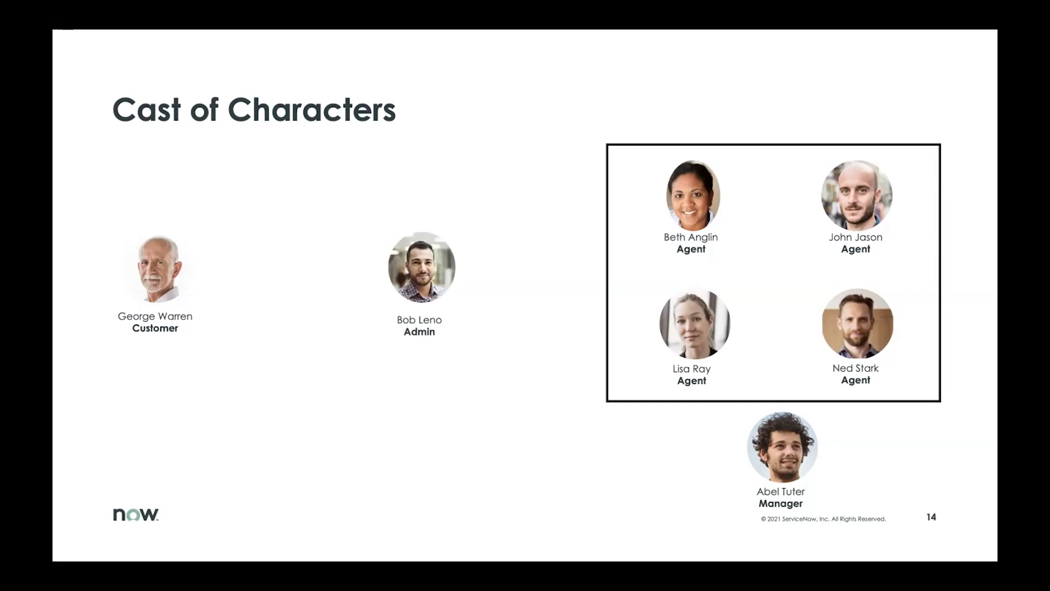
Step: Switch to Chrome and review the Case Assignment Rule's shift handling settings, including the available agent criteria options
key("super+Tab")
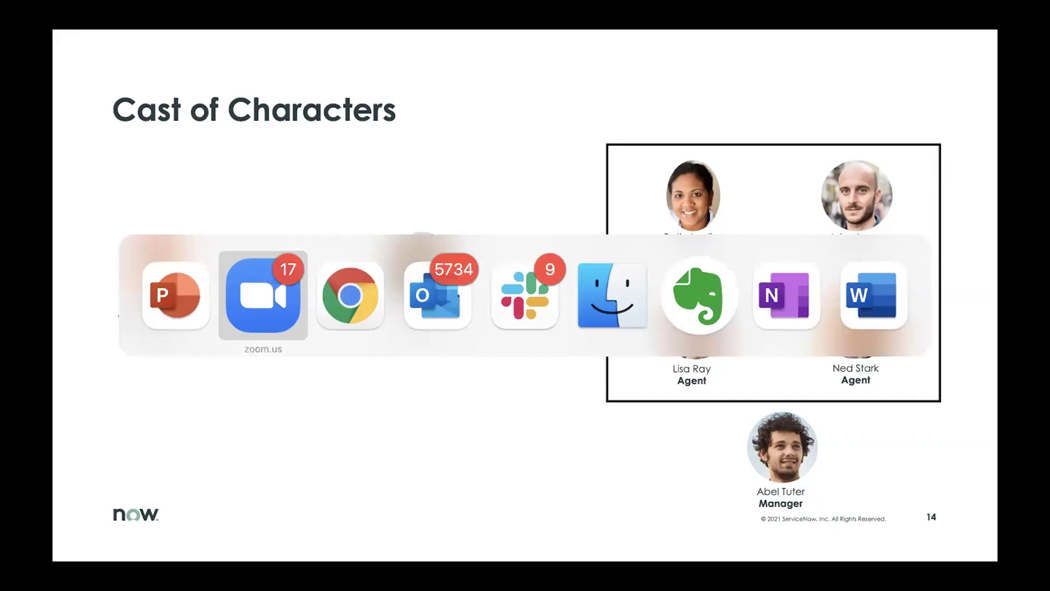
key("super+Tab")
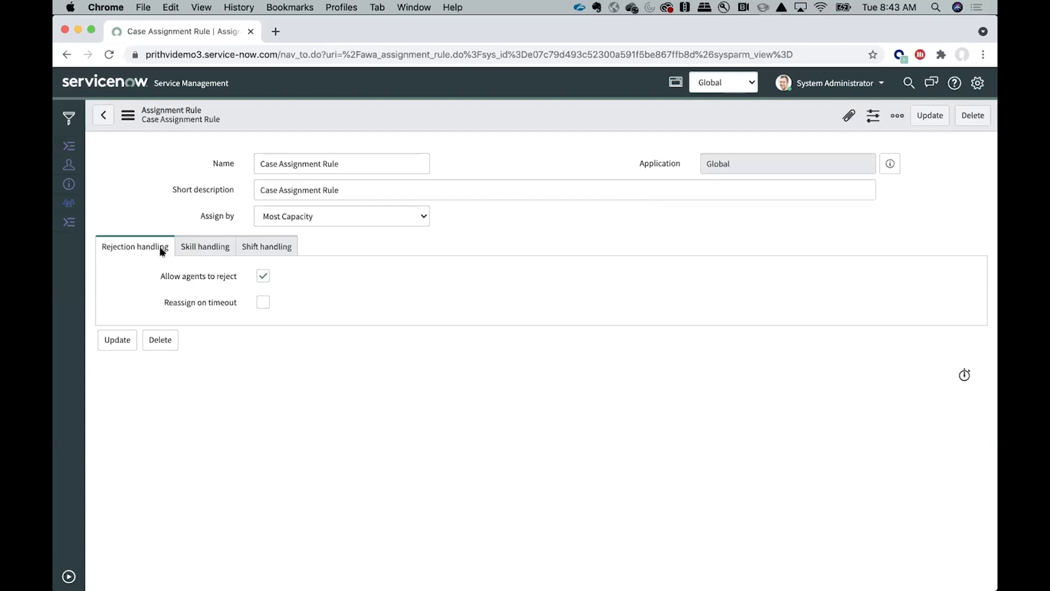
left_click(278, 250)
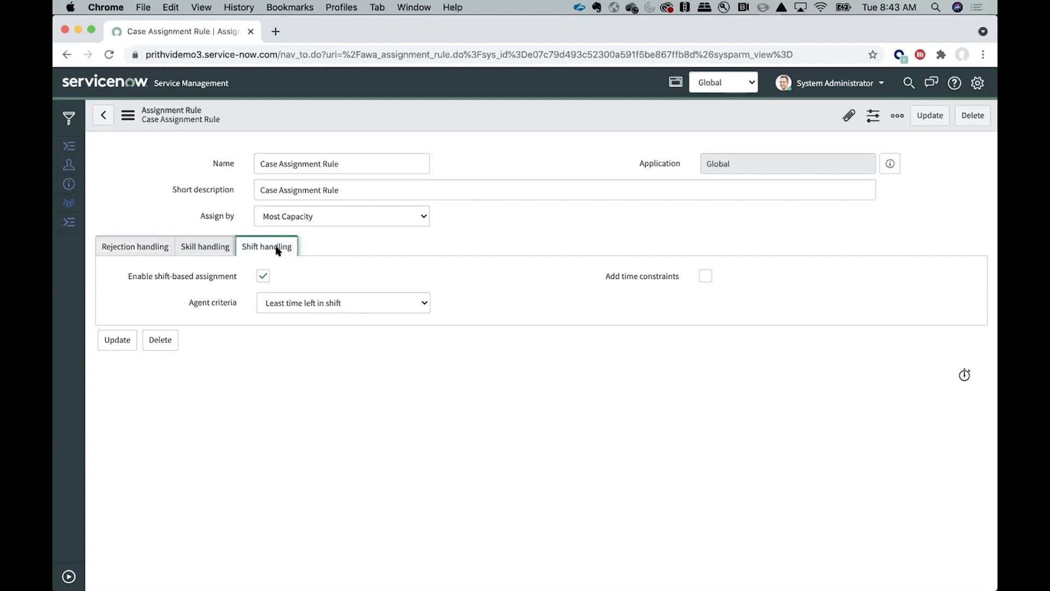
left_click(425, 307)
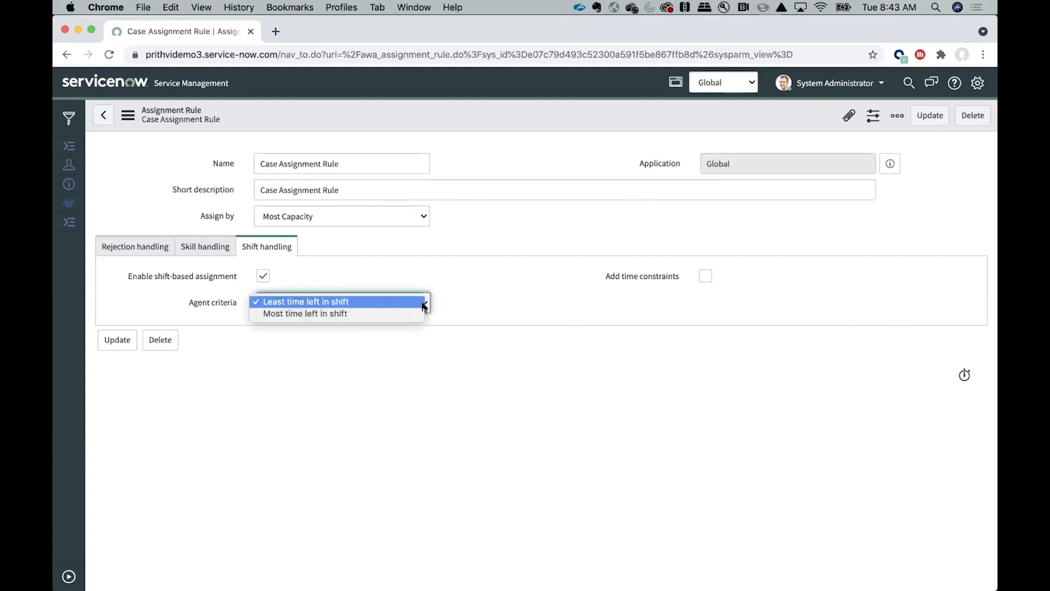
left_click(477, 304)
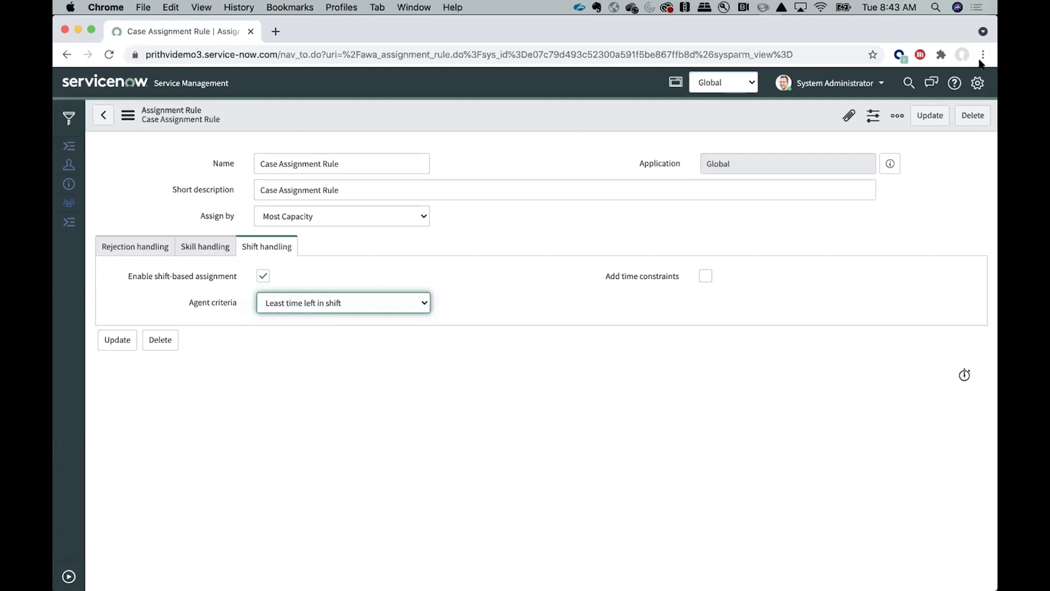
Step: Switch to the Manager browser profile and examine the agents' shifts around the current time in the August 24, 2021 schedule
left_click(962, 54)
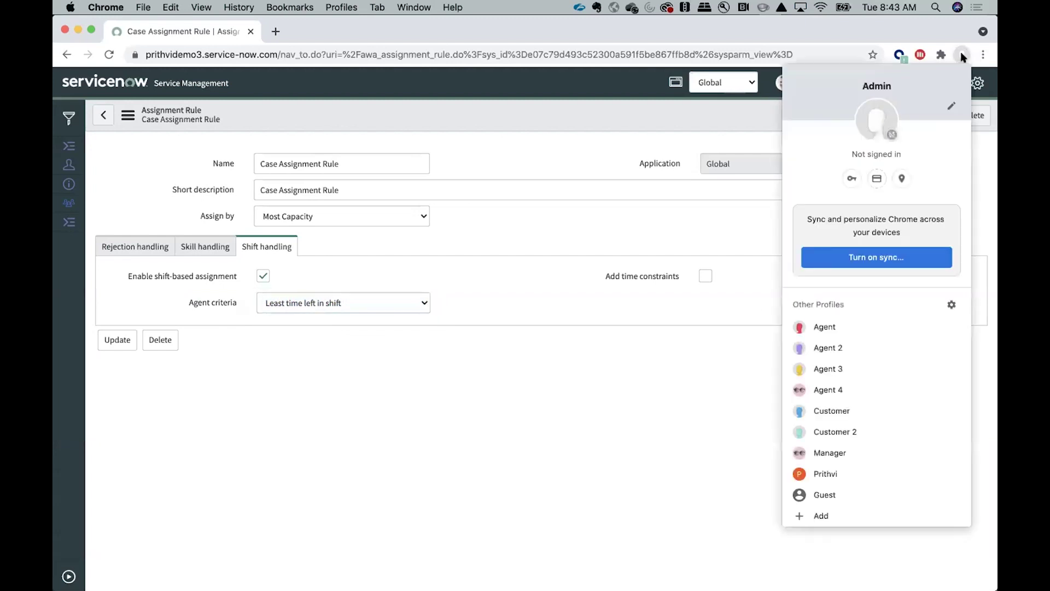
left_click(875, 443)
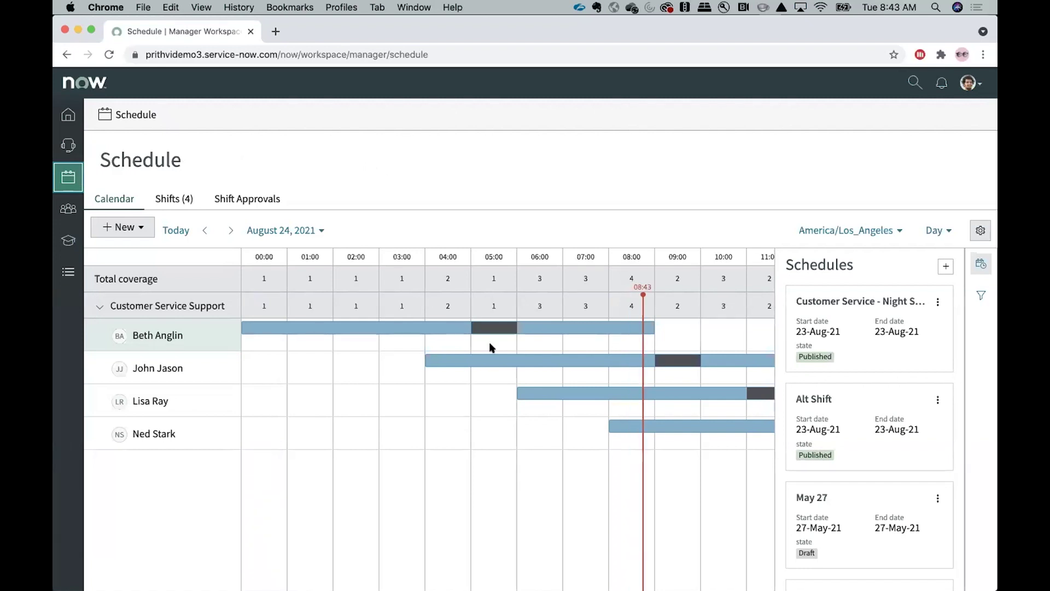
scroll(529, 436, "right", 1)
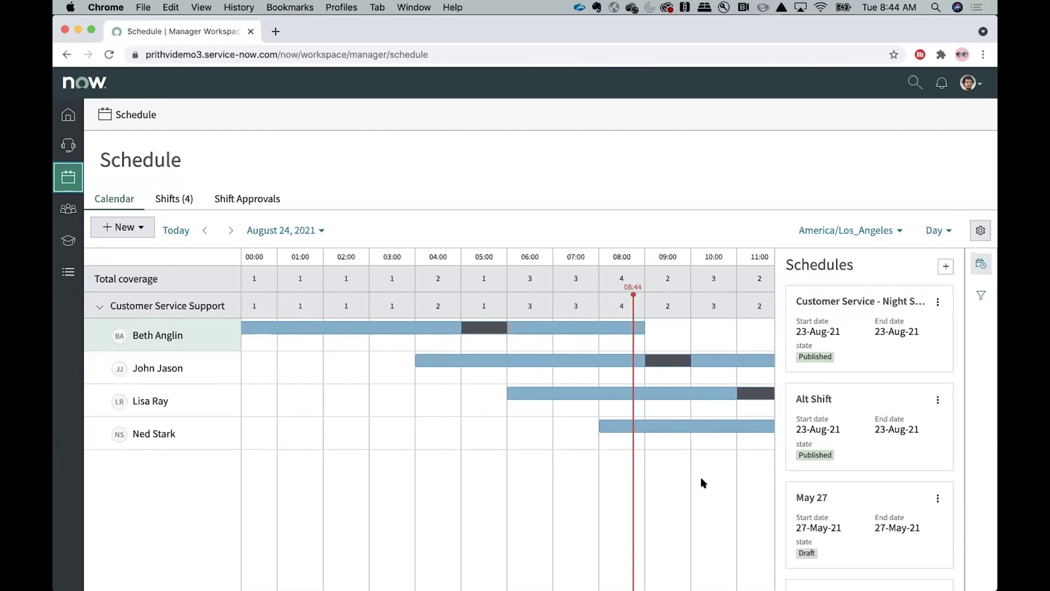
scroll(704, 482, "right", 3)
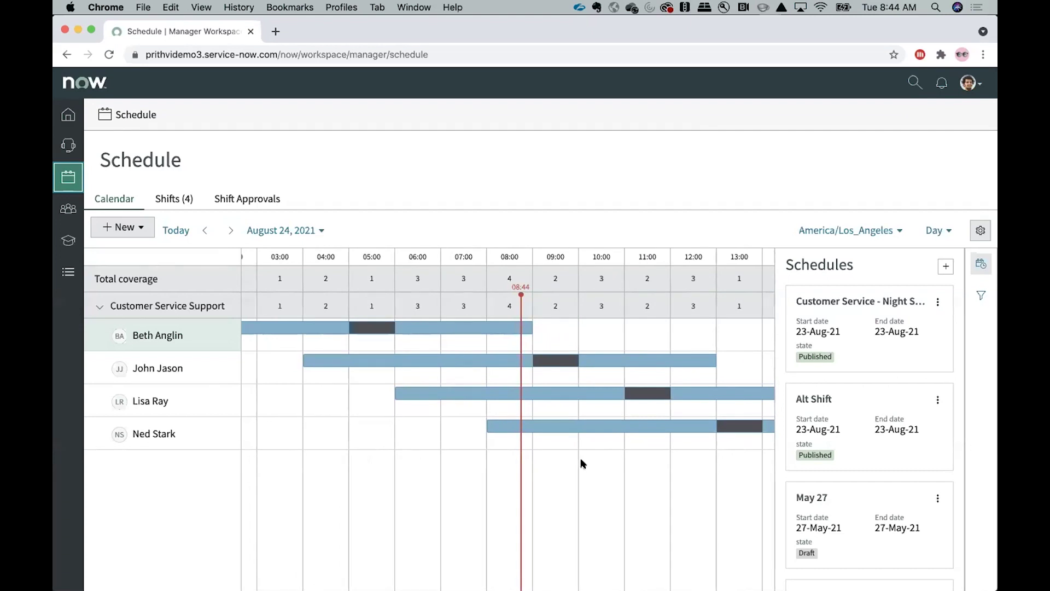
Step: Check the four agents' inboxes and availability through the Agent browser profile, and return to the Manager profile's schedule
left_click(962, 56)
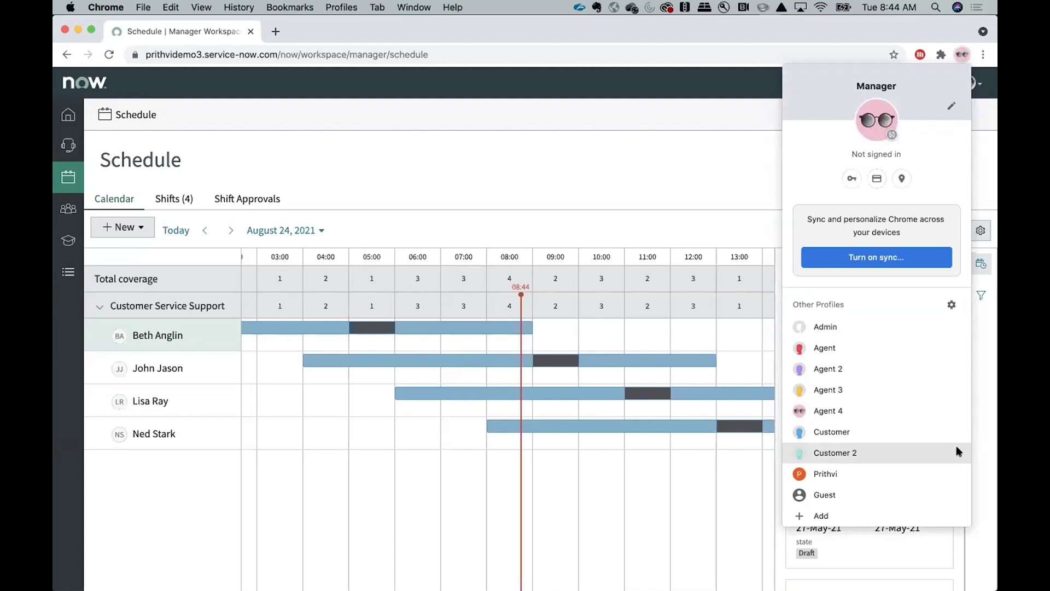
left_click(937, 346)
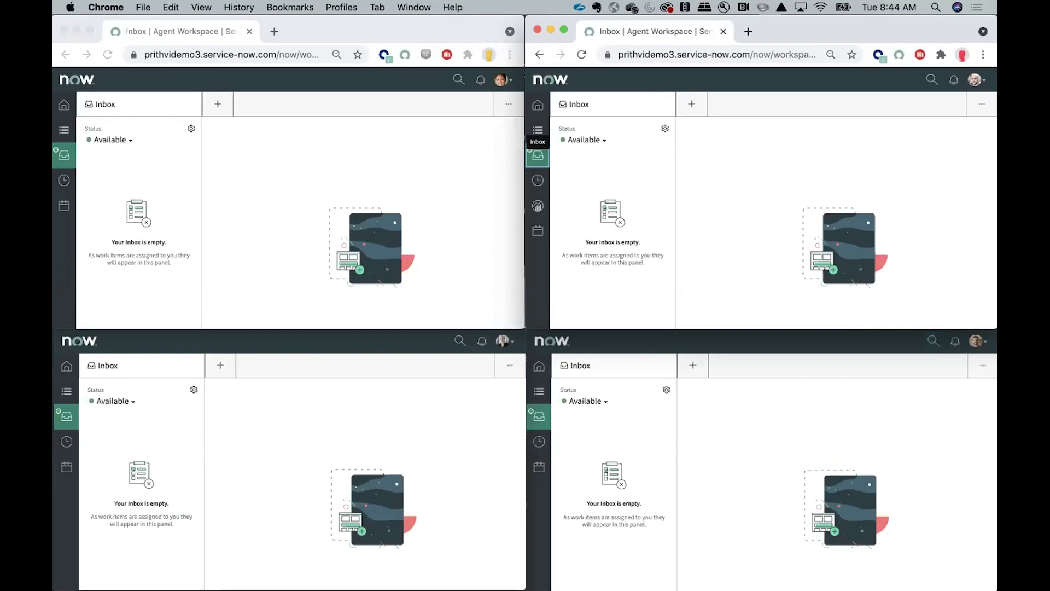
left_click(961, 54)
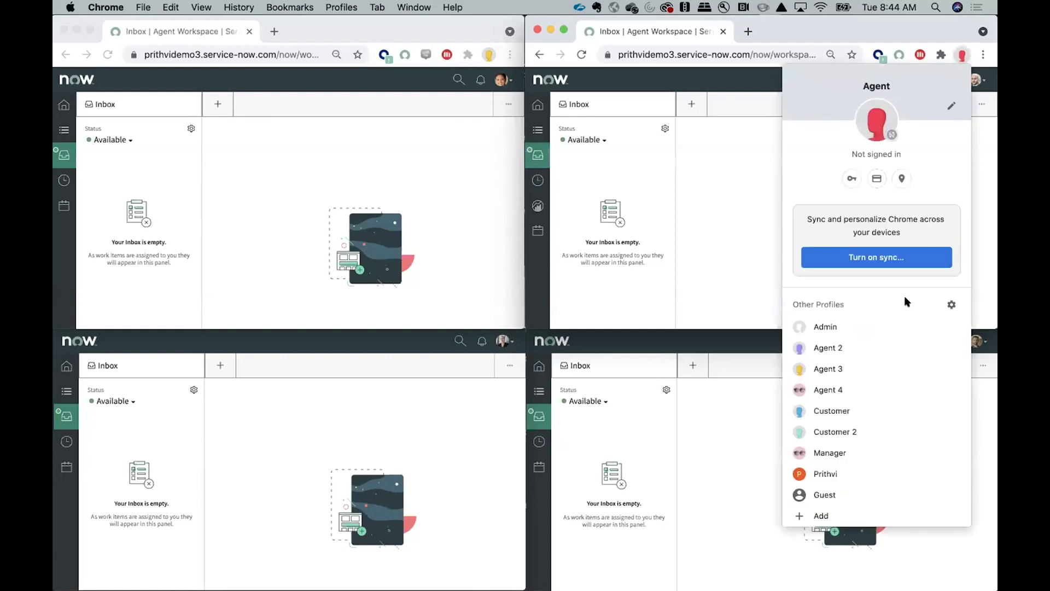
left_click(914, 453)
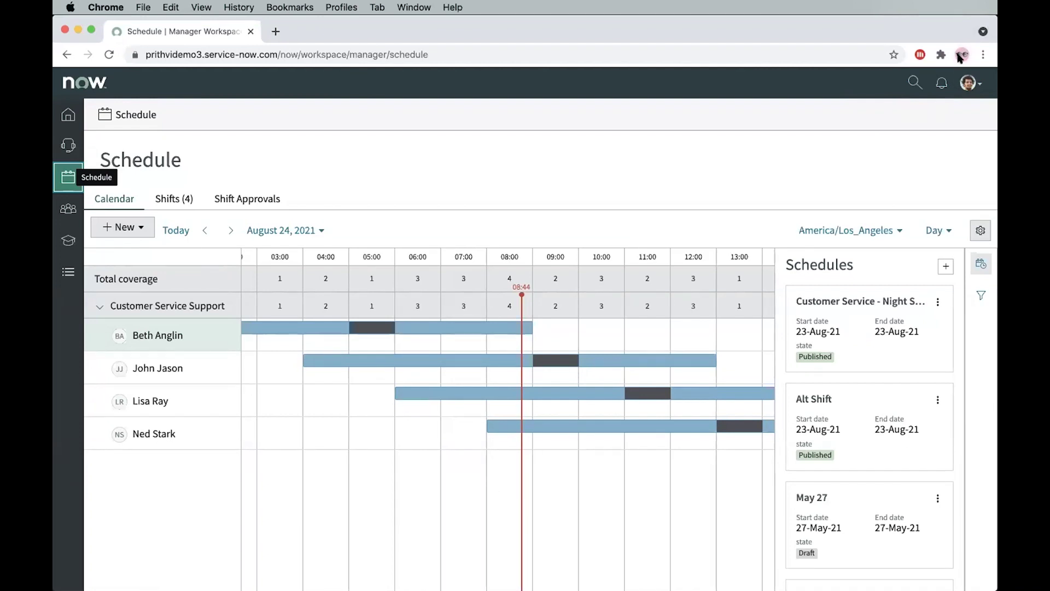
Step: Switch to the Customer browser profile and open the form for creating a product case in the service portal
left_click(961, 55)
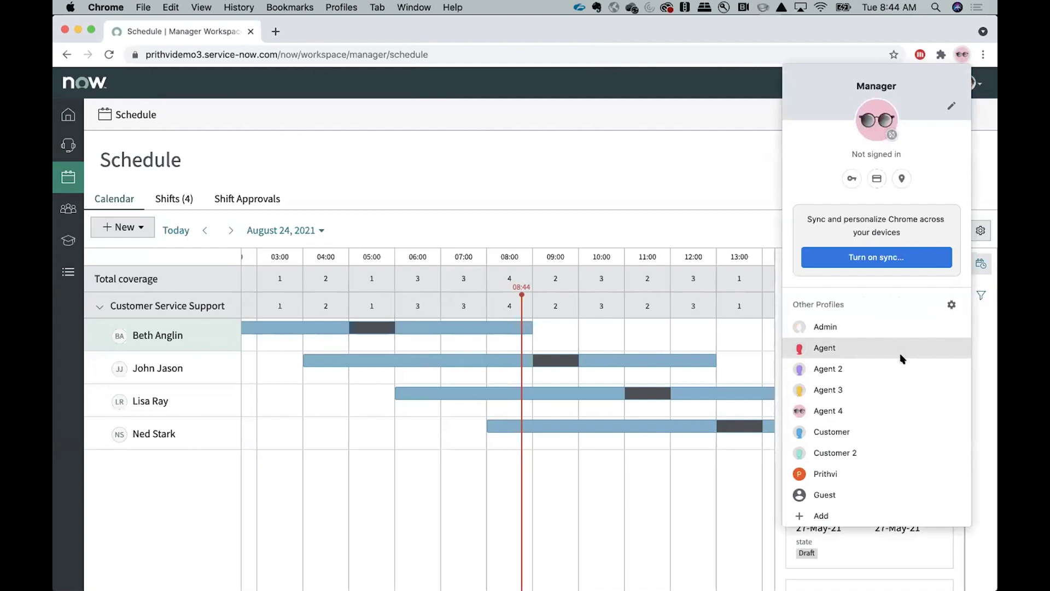
left_click(900, 422)
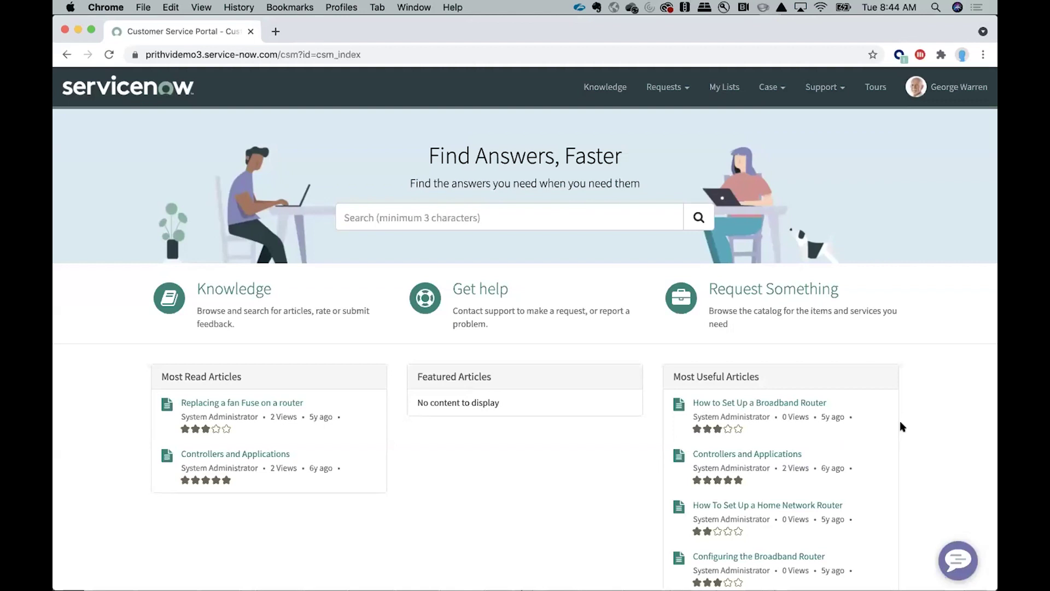
left_click(777, 73)
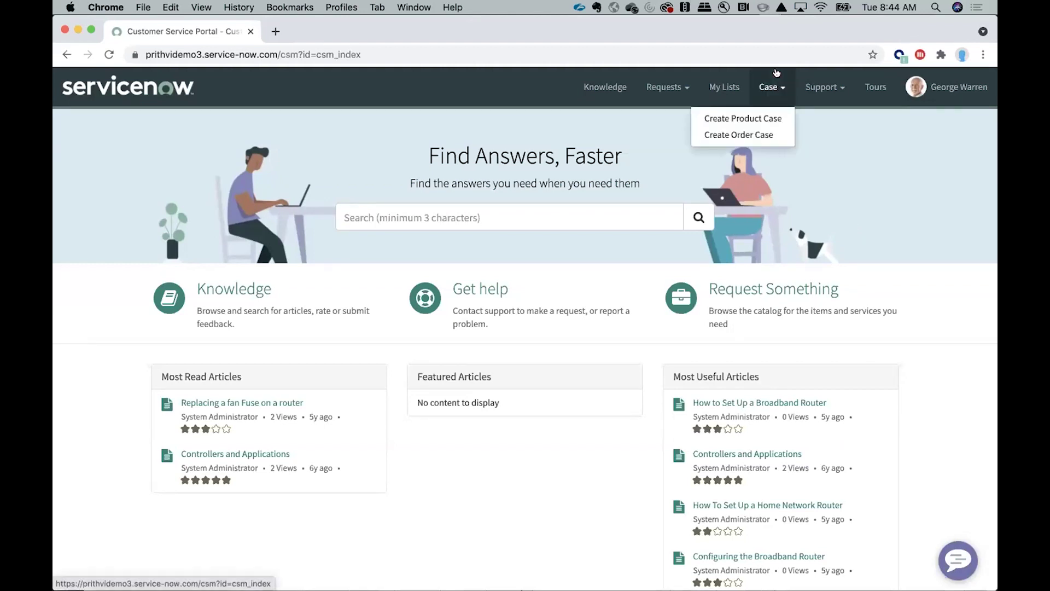
left_click(771, 117)
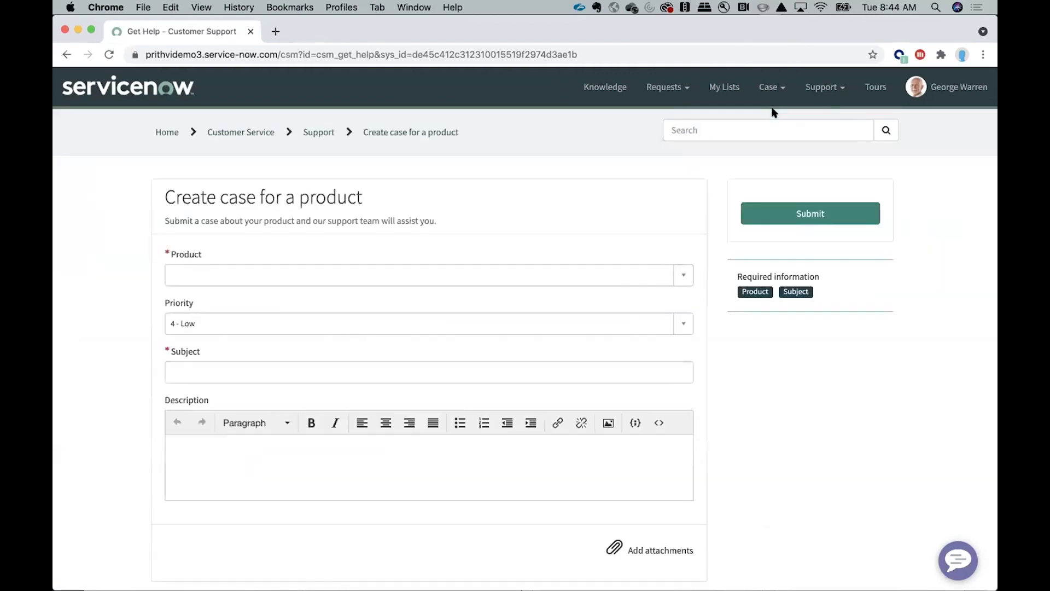
Step: Submit a case for the Platinum Streaming Package with the subject "Streaming doesnt work"
left_click(616, 273)
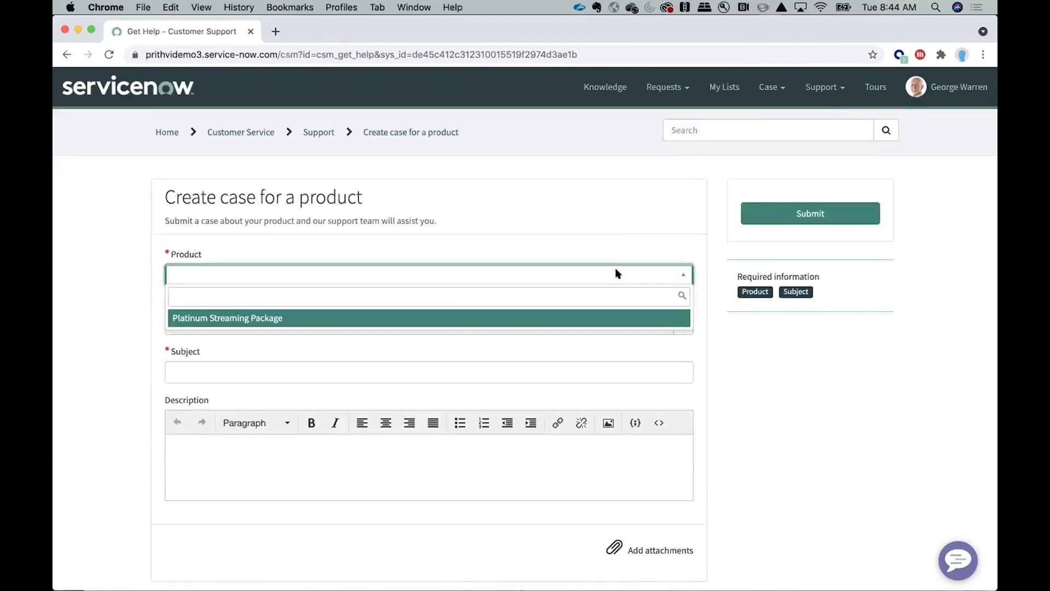
left_click(559, 315)
left_click(521, 369)
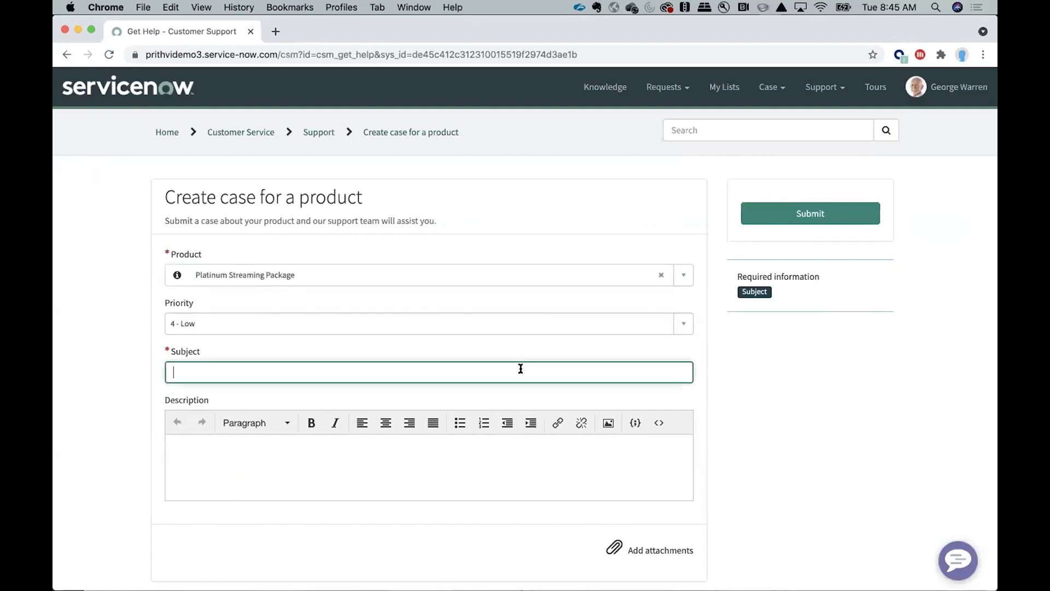
type("Streamin")
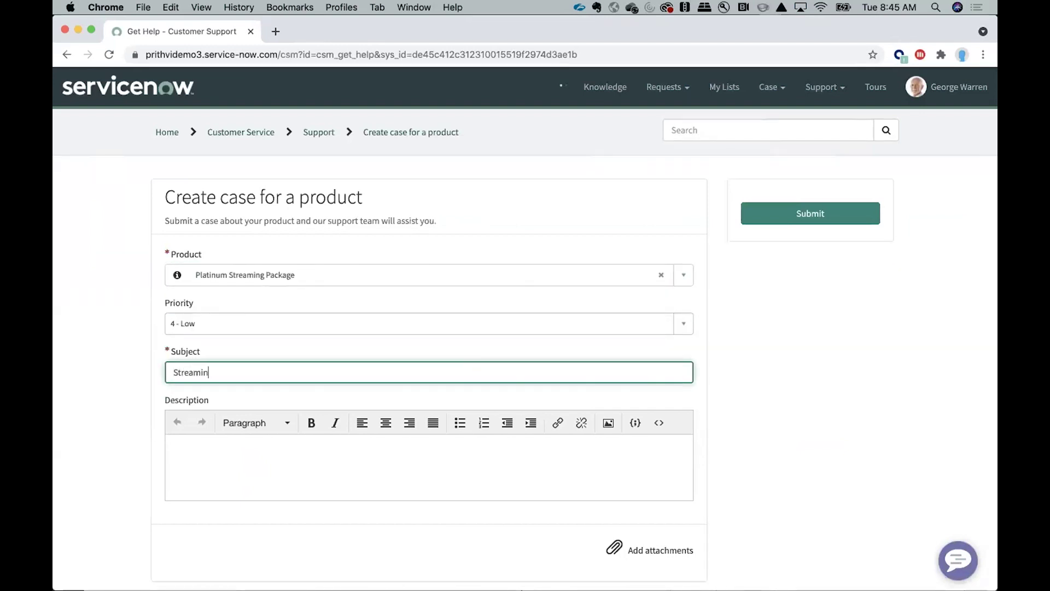
type("g doesnt work")
key("super+a")
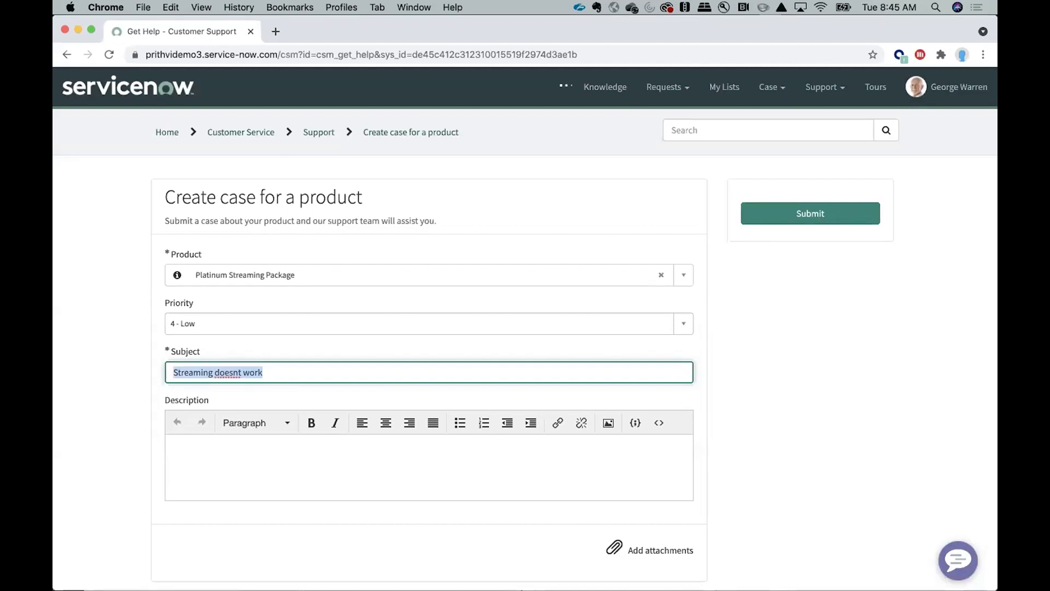
left_click(814, 218)
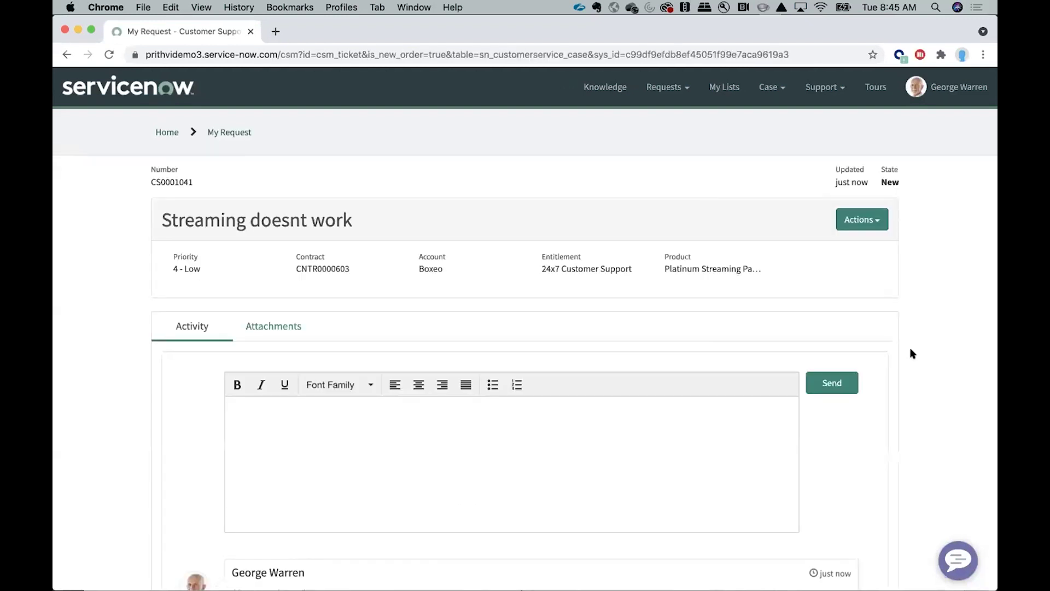
Step: Switch to the Agent browser profile and accept the "Streaming doesnt work" case in the inbox of the agent it was offered to
left_click(961, 55)
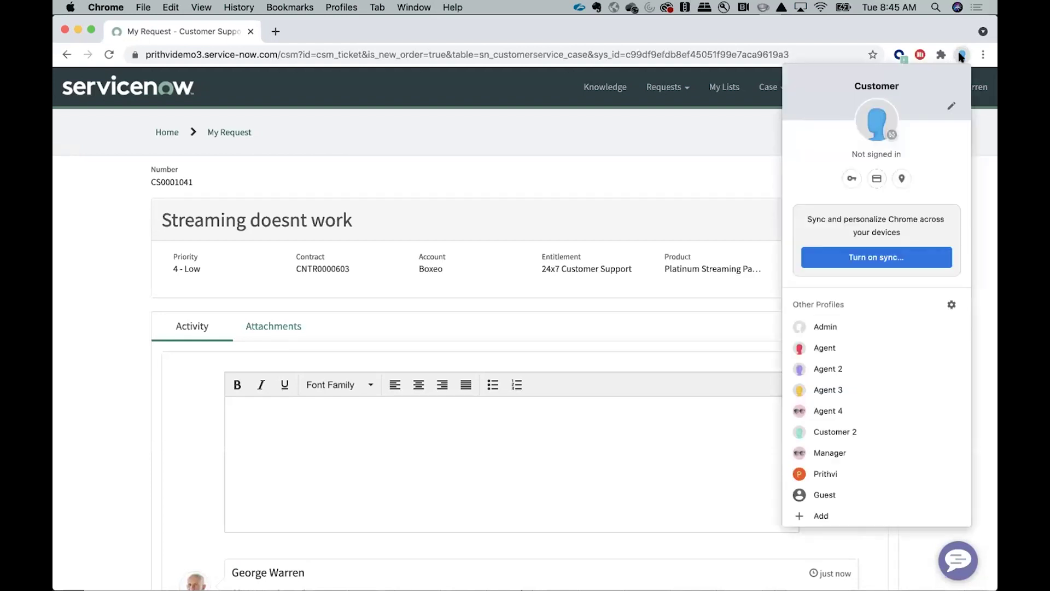
left_click(930, 345)
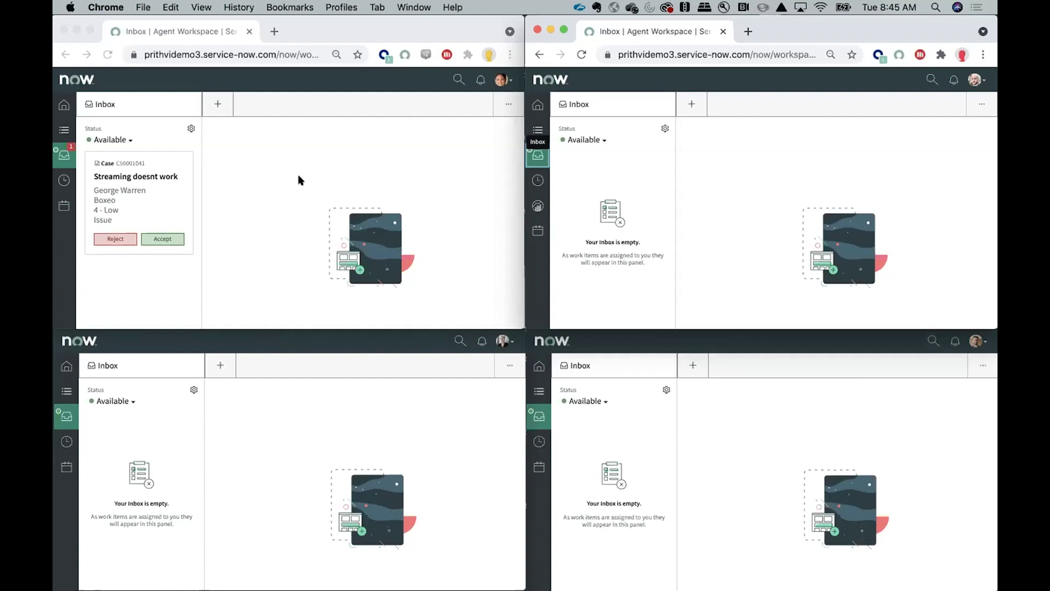
left_click(170, 239)
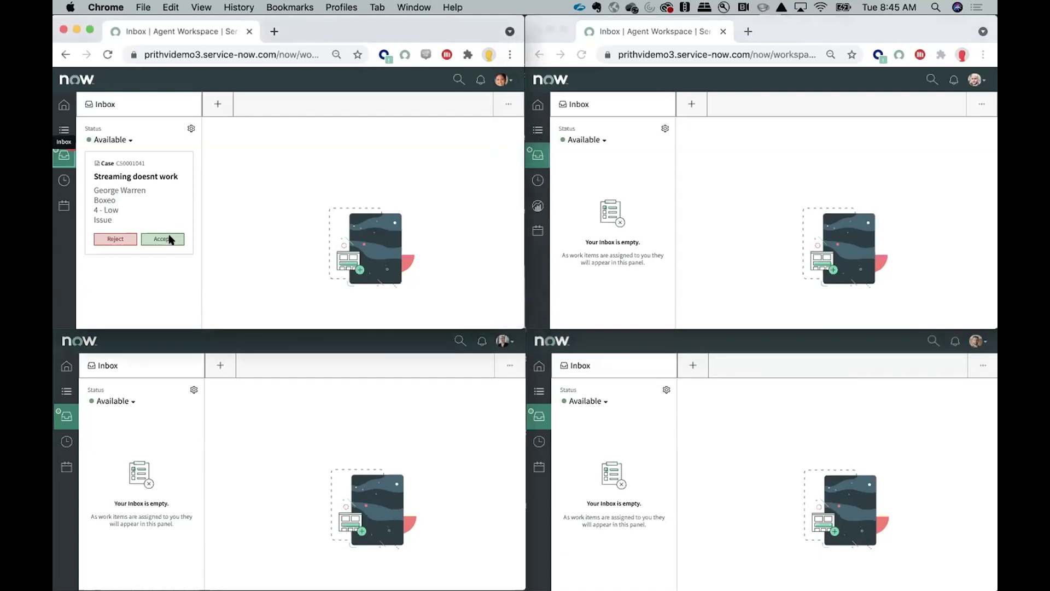
left_click(171, 239)
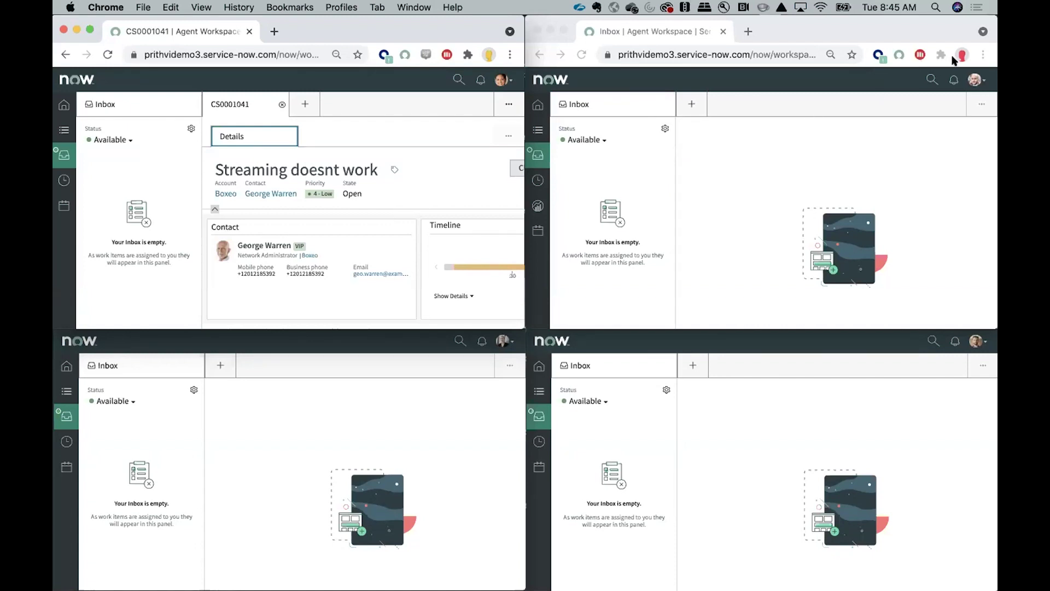
Step: Switch to the Admin browser profile, set the Case Assignment Rule's agent criteria to Most time left in shift, and save the rule
left_click(961, 55)
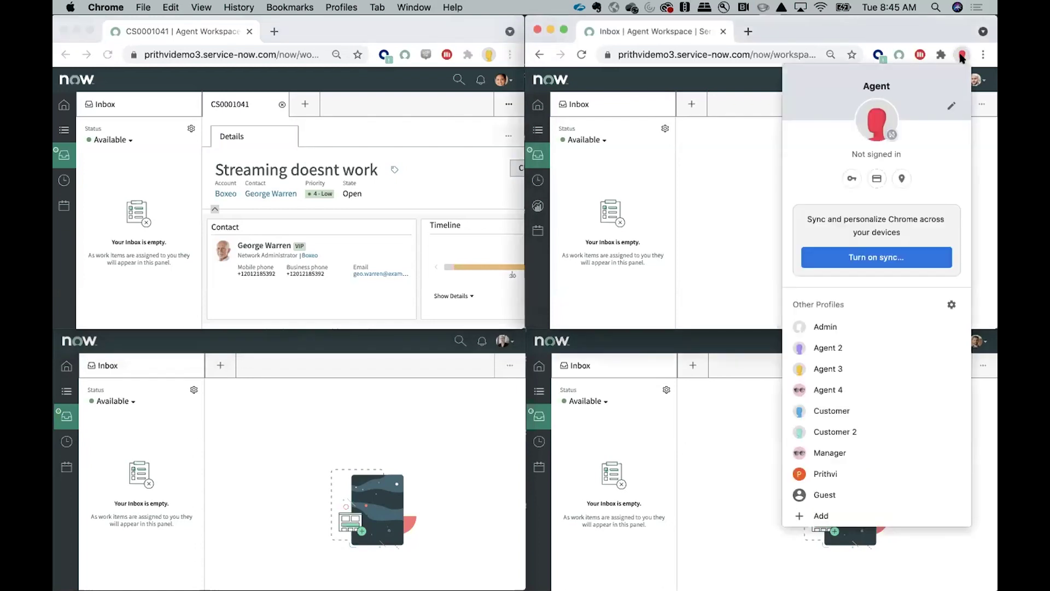
left_click(928, 326)
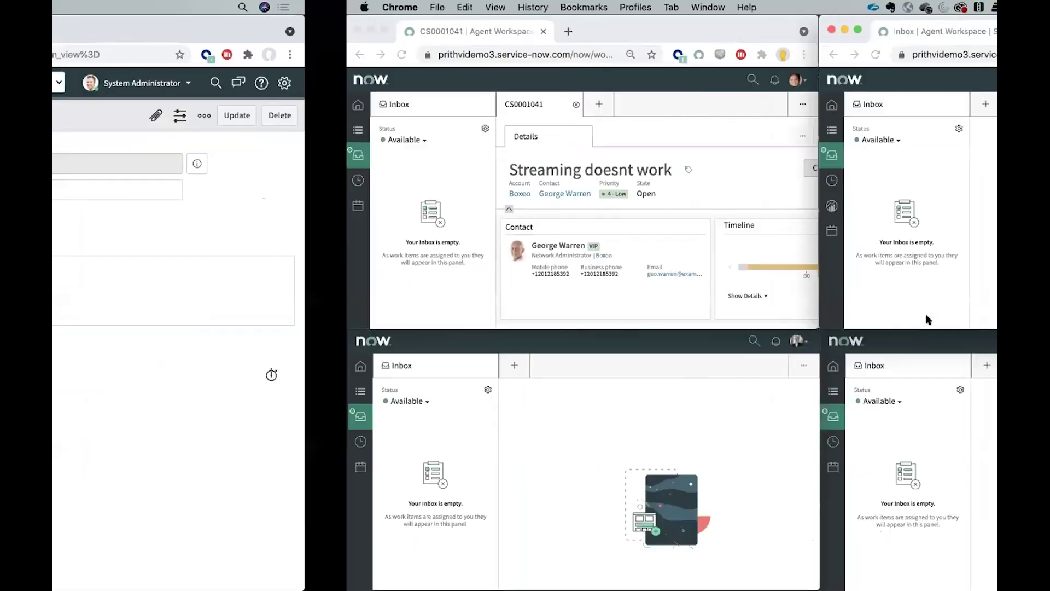
left_click(406, 303)
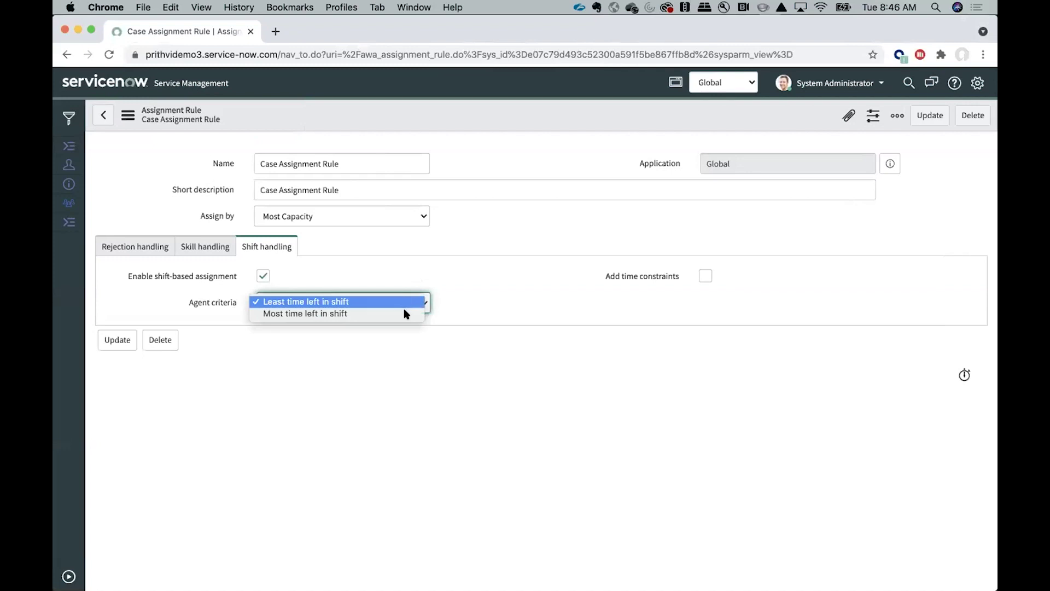
left_click(406, 313)
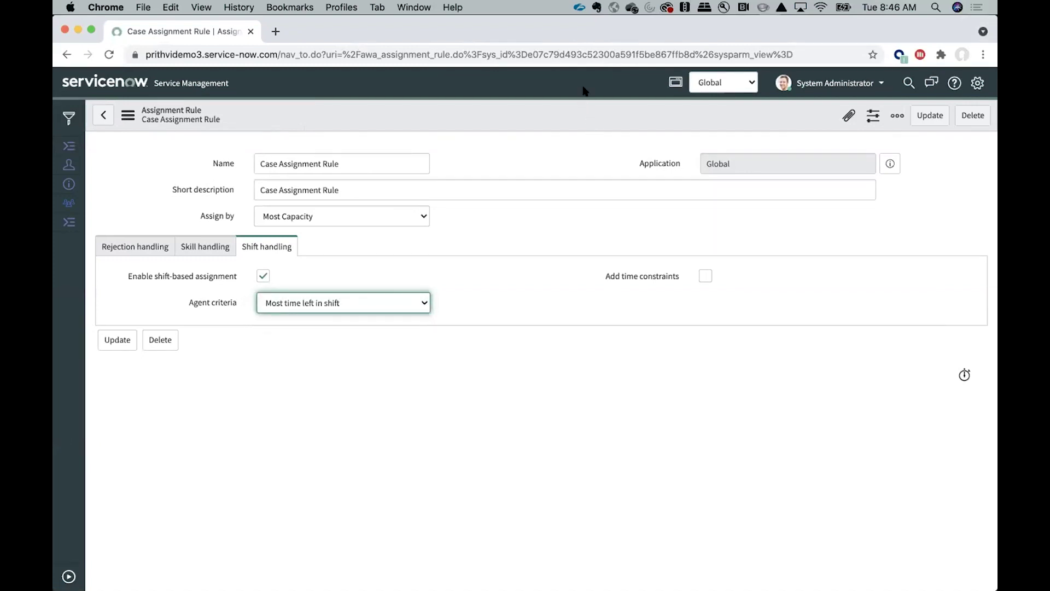
right_click(589, 116)
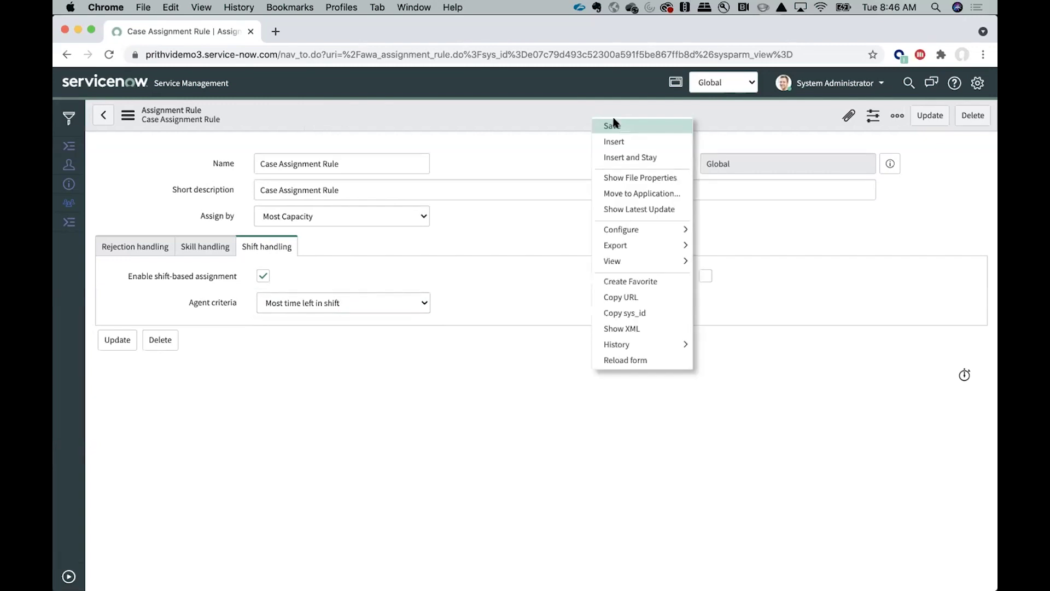
left_click(612, 125)
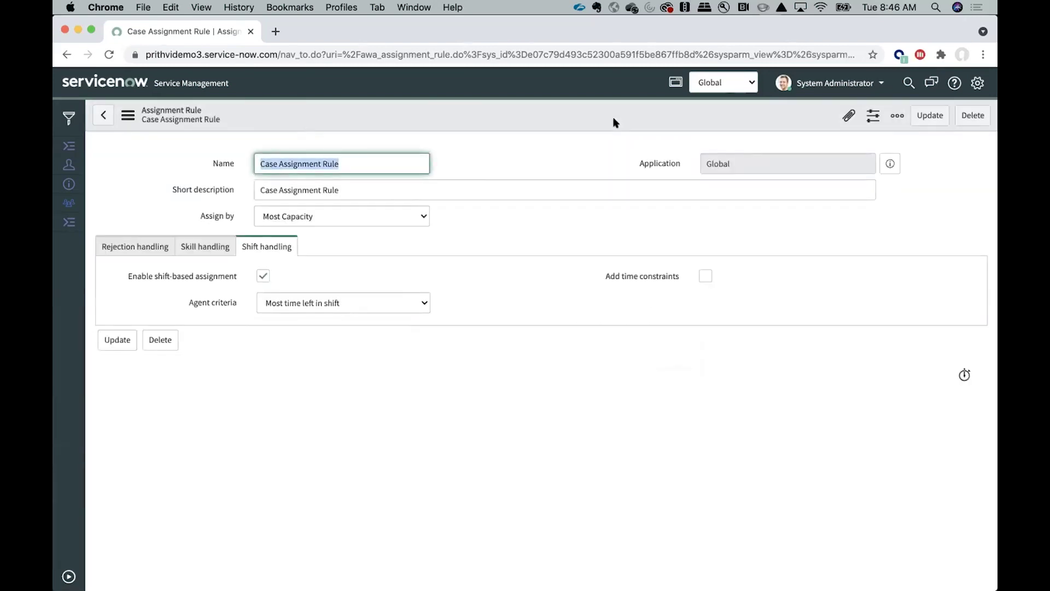
Step: Switch to the Manager browser profile and examine how much shift time each agent has left in the schedule calendar
left_click(963, 54)
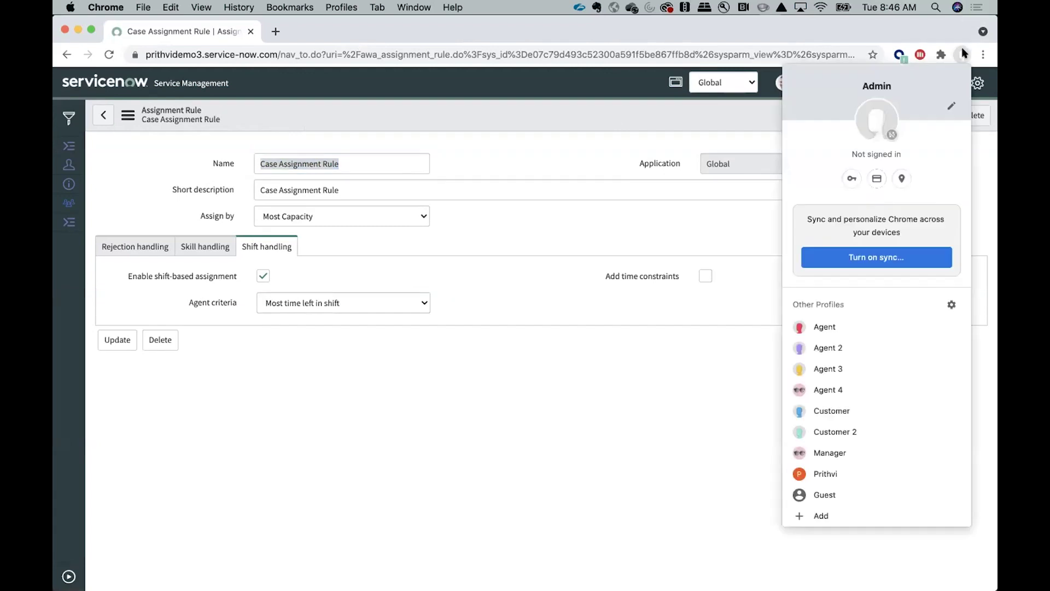
left_click(877, 444)
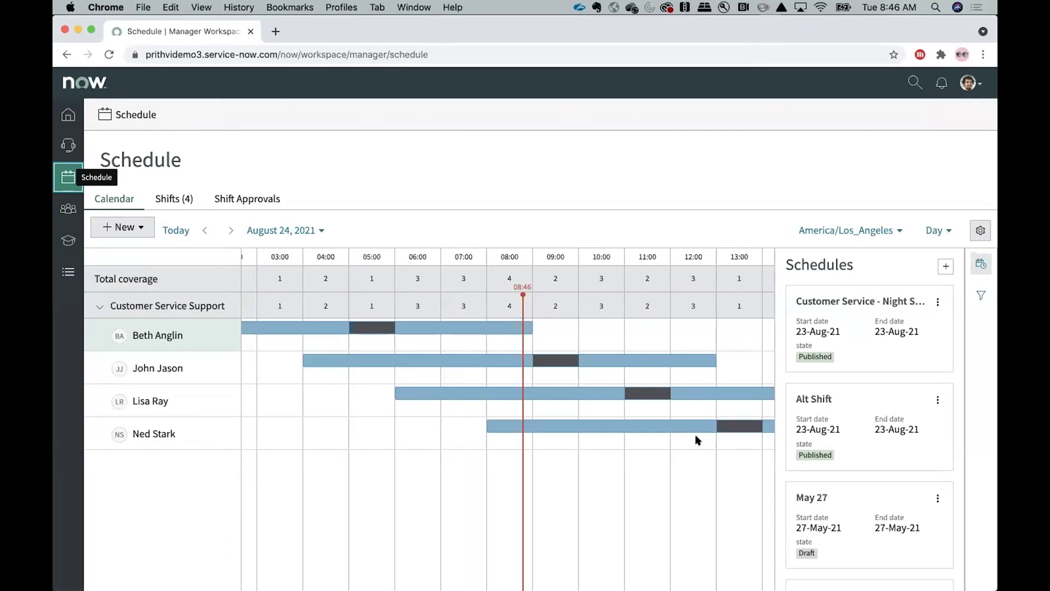
scroll(697, 440, "right", 5)
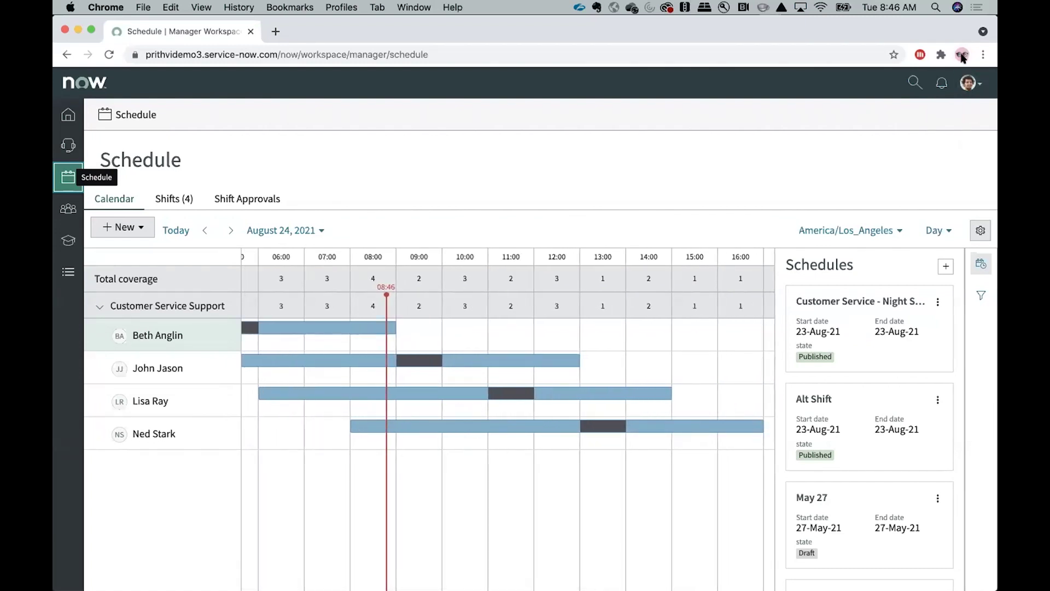
Step: Switch to the Customer browser profile and open a new product case form in the service portal
left_click(963, 54)
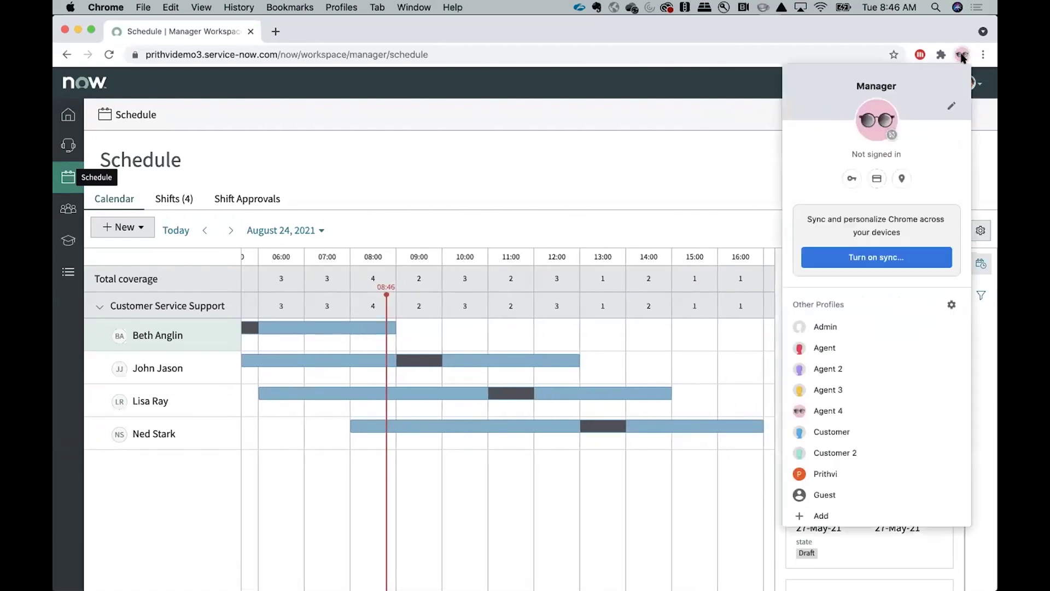
left_click(886, 435)
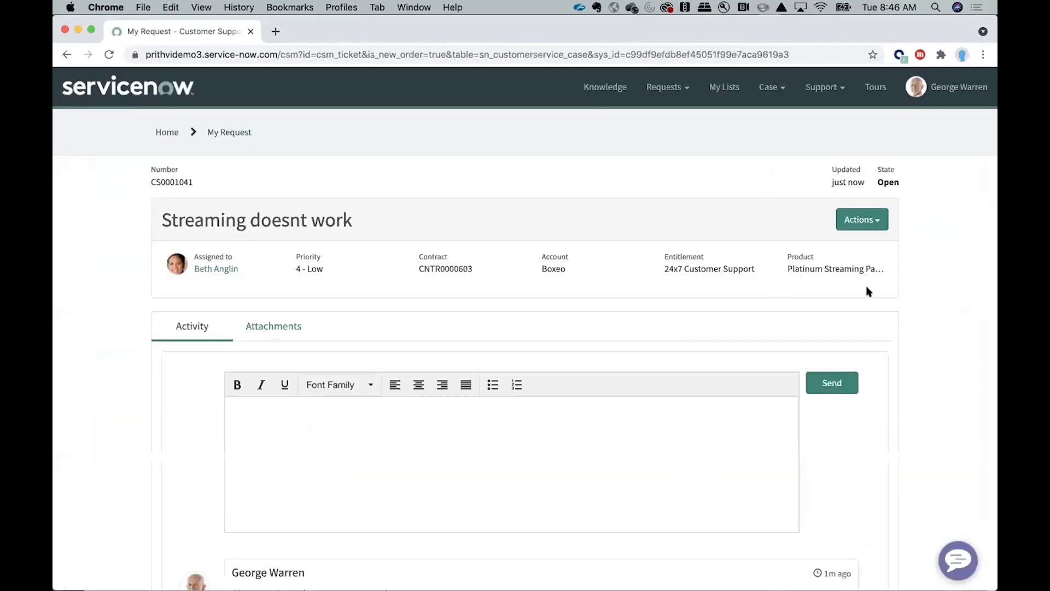
left_click(785, 89)
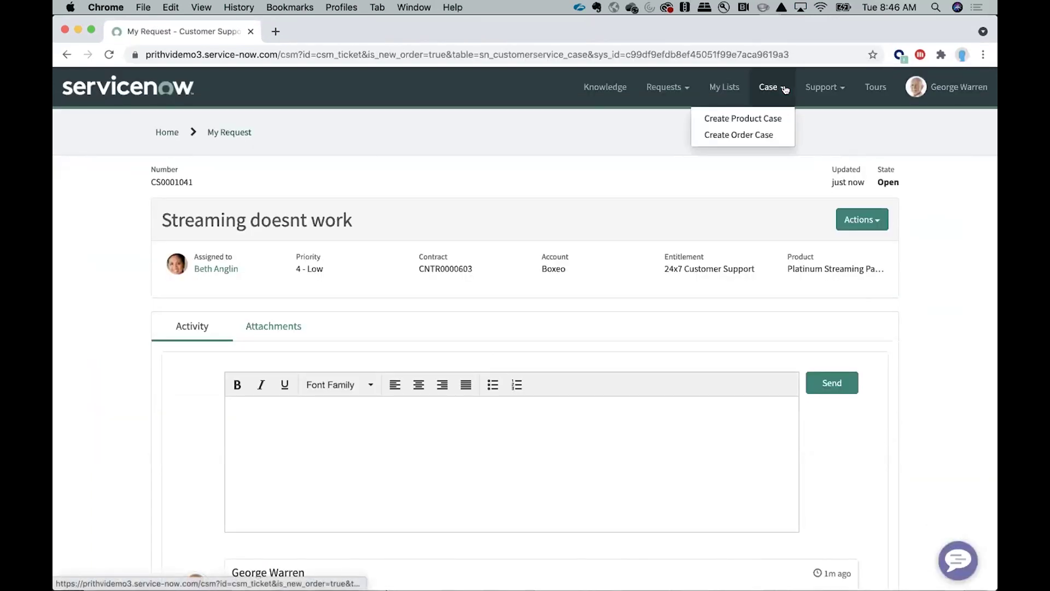
left_click(779, 117)
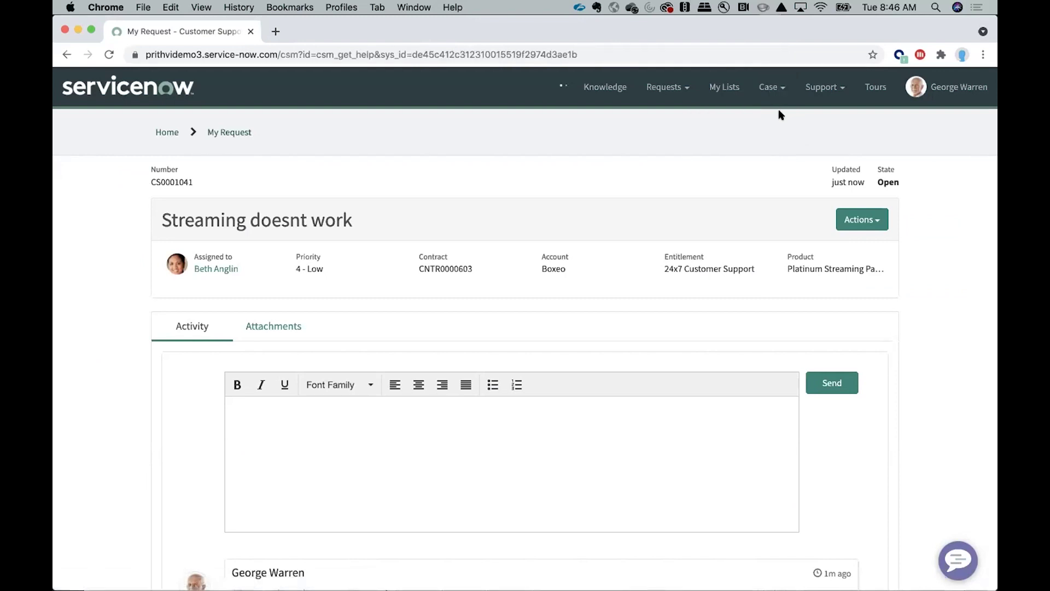
Step: Submit a case for the Platinum Streaming Package with the subject "Streaming doesnt work again"
left_click(685, 276)
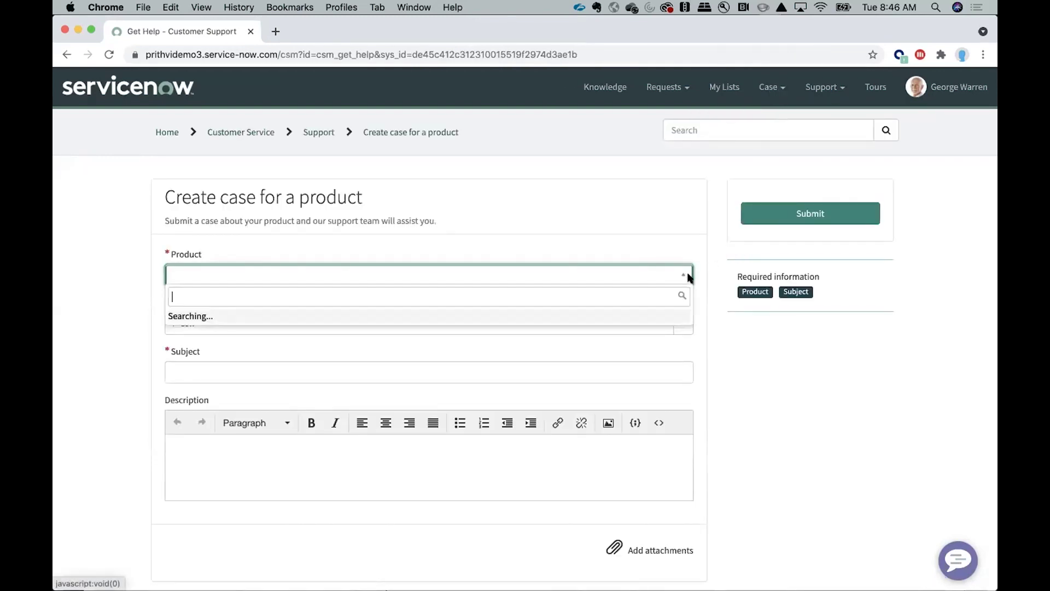
left_click(650, 317)
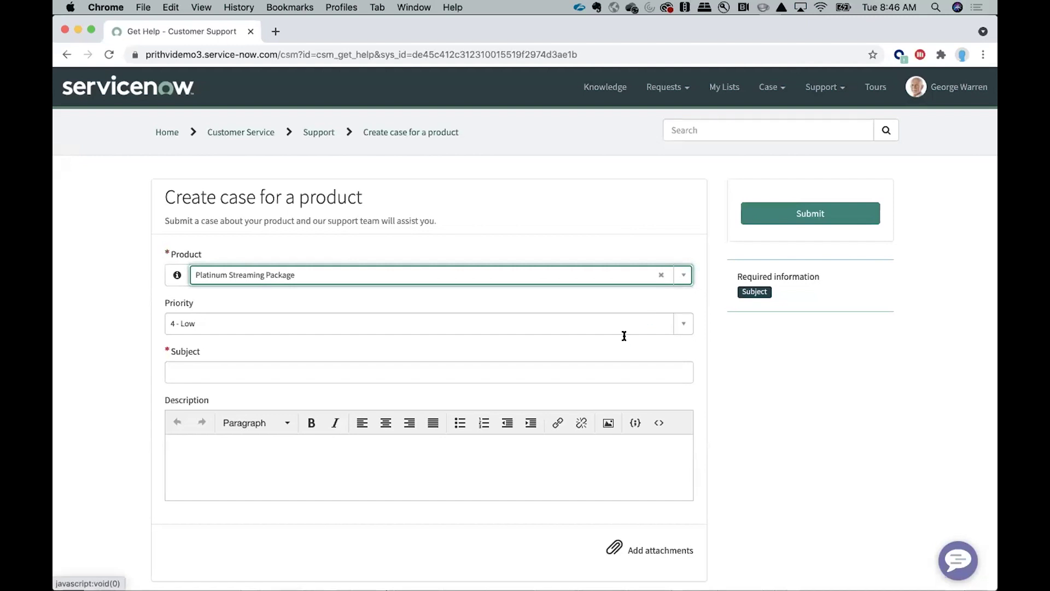
left_click(602, 370)
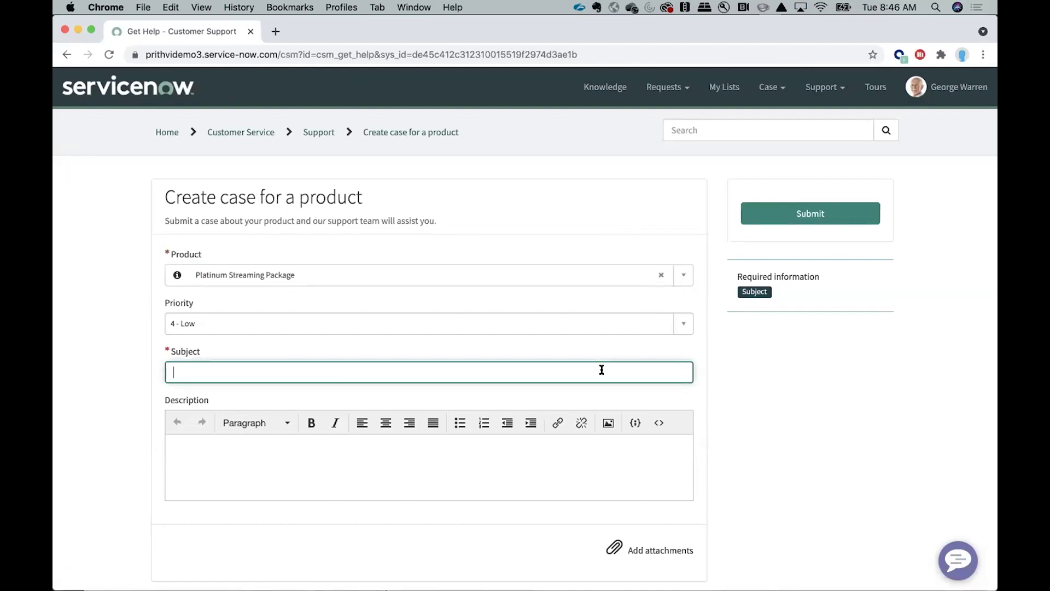
type("Streaming doesnt work a")
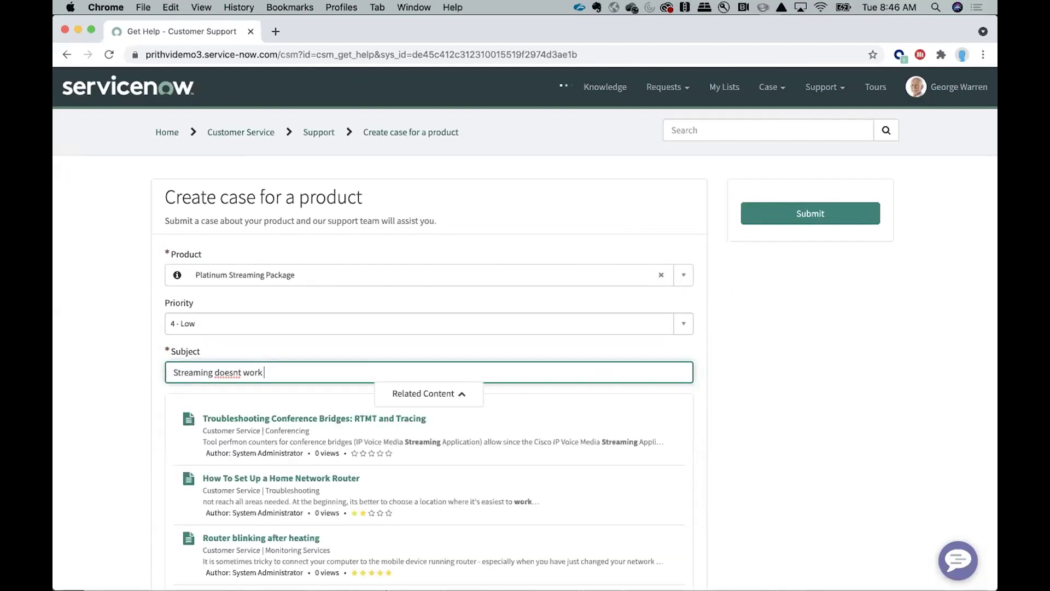
type("gain")
left_click(837, 383)
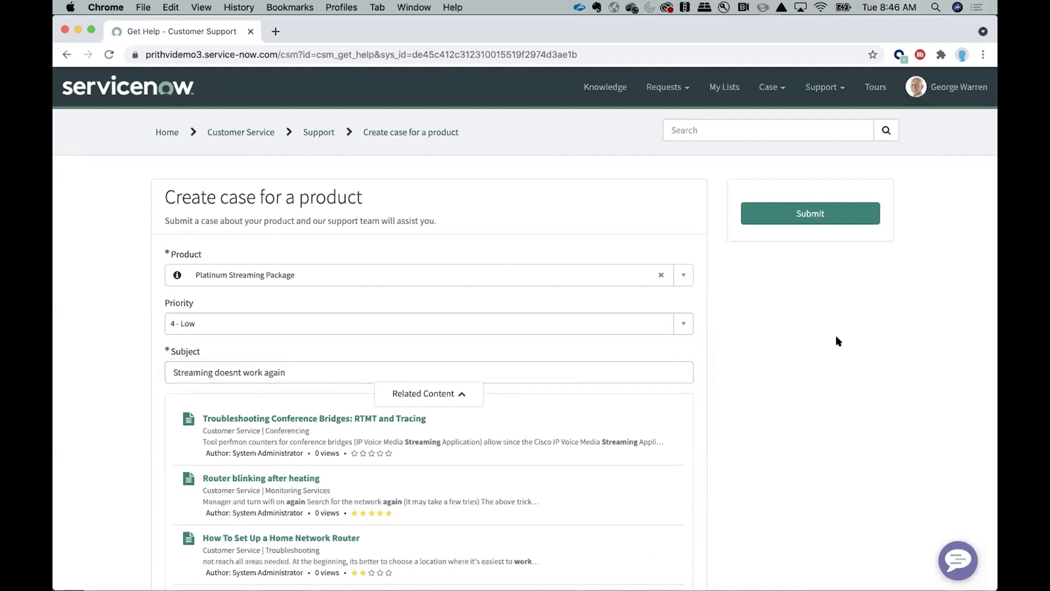
left_click(821, 212)
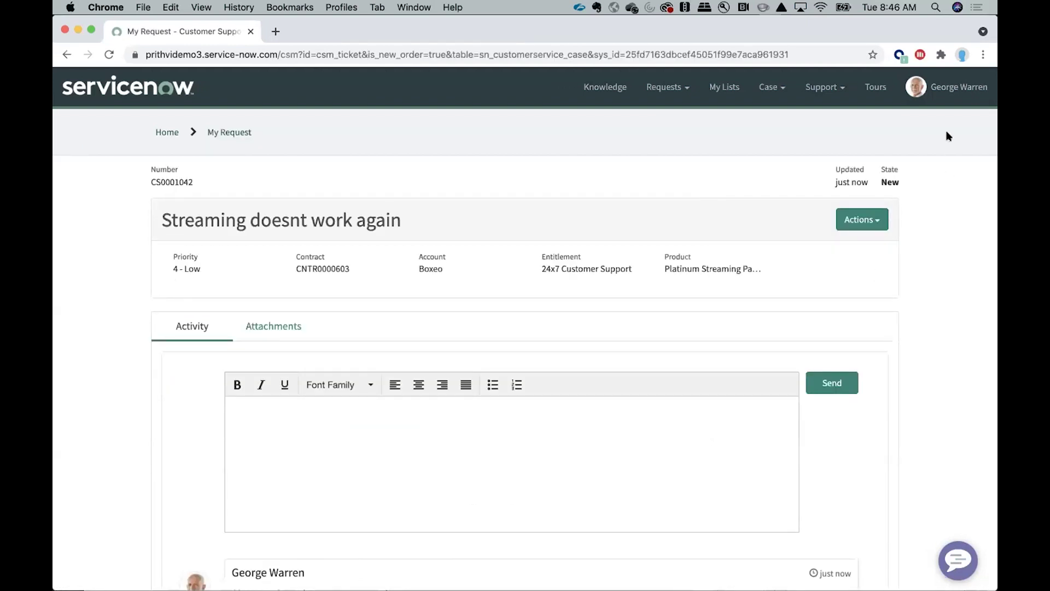
Step: Switch to the Agent browser profile and accept the "Streaming doesnt work again" case in the inbox of the agent it was offered to
left_click(959, 50)
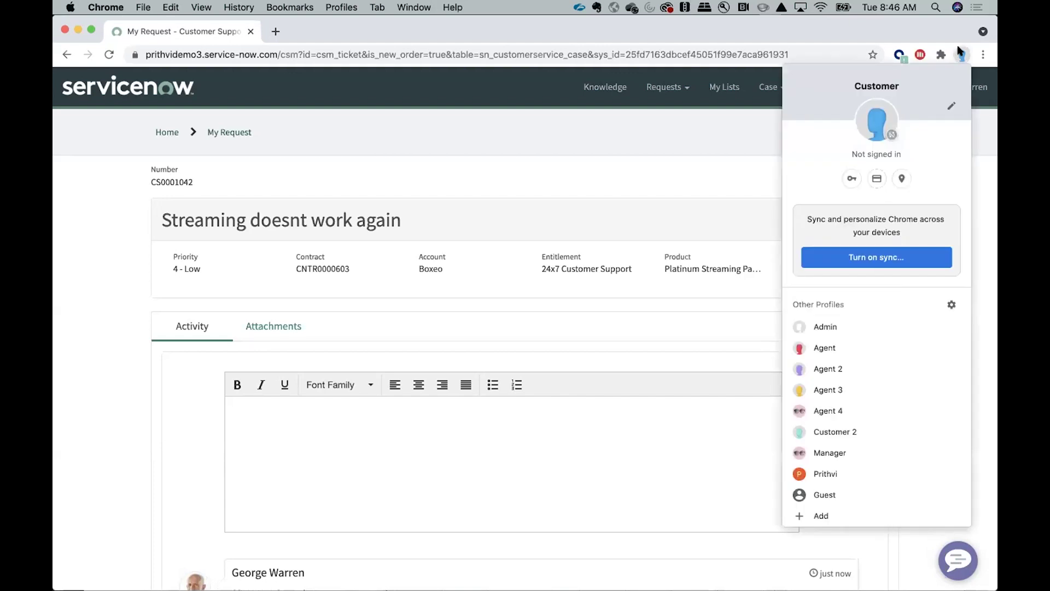
left_click(888, 351)
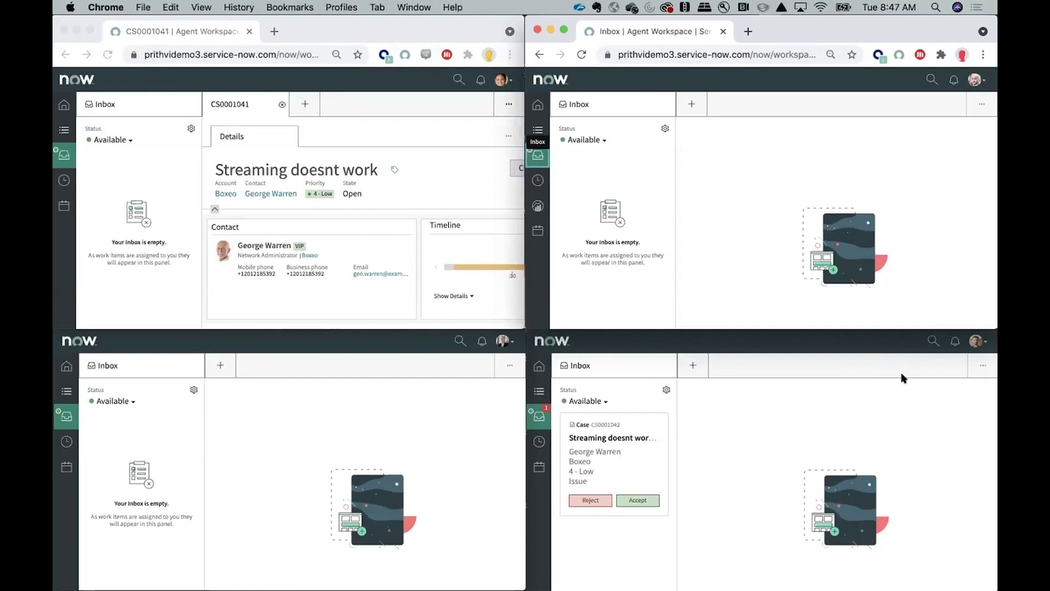
left_click(648, 500)
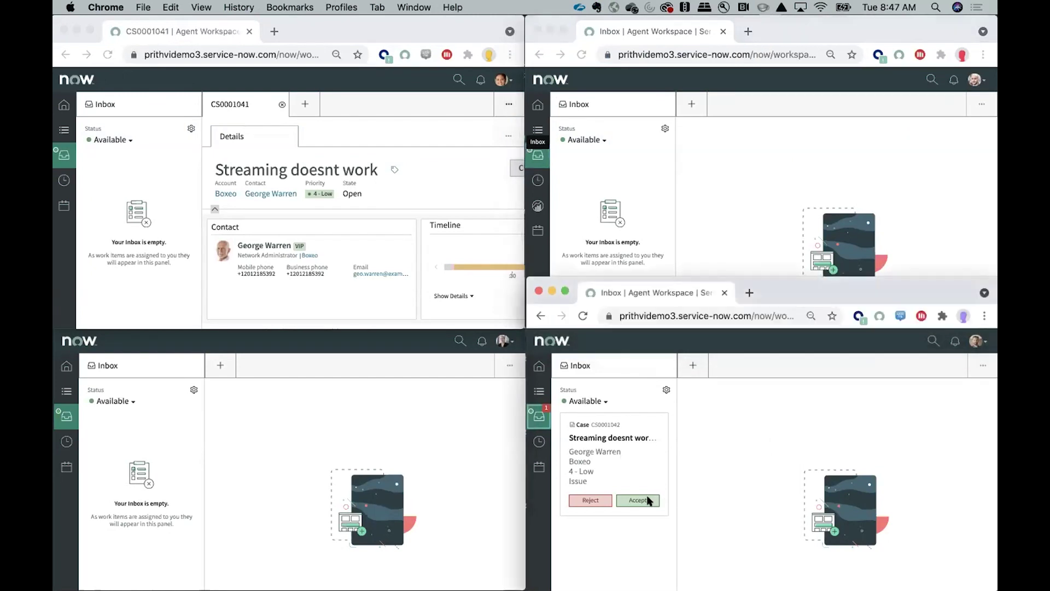
left_click(773, 220)
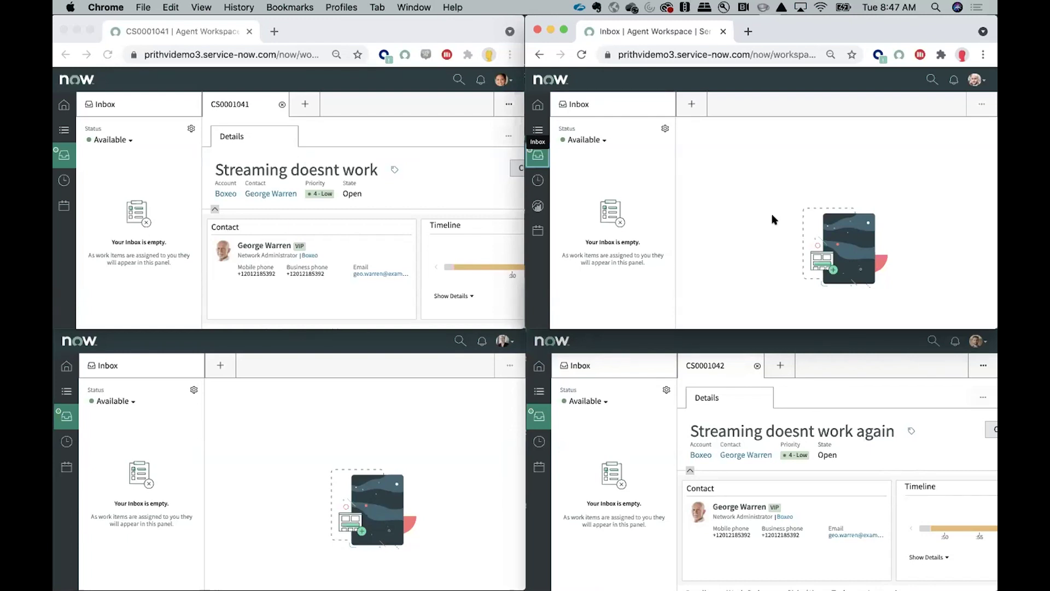
Step: Switch to the Admin browser profile and enable time constraints in the Case Assignment Rule's shift handling
left_click(962, 55)
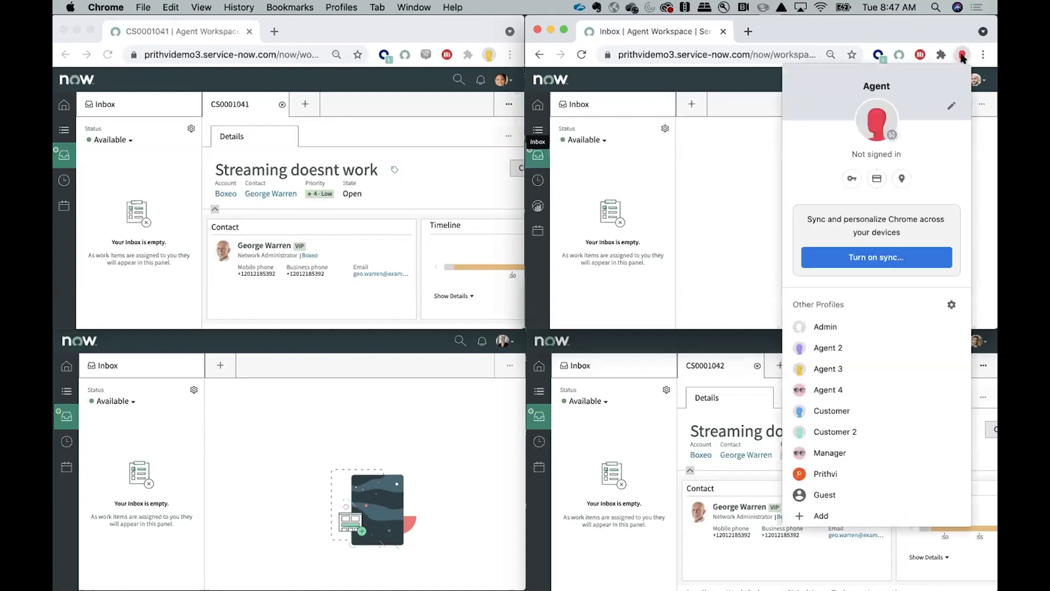
left_click(920, 331)
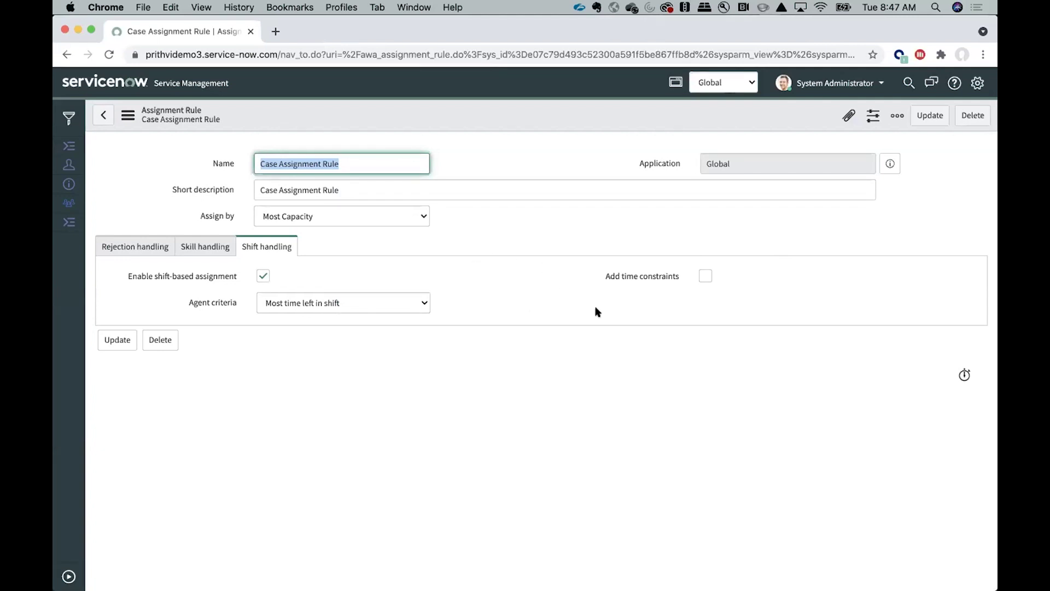
left_click(704, 278)
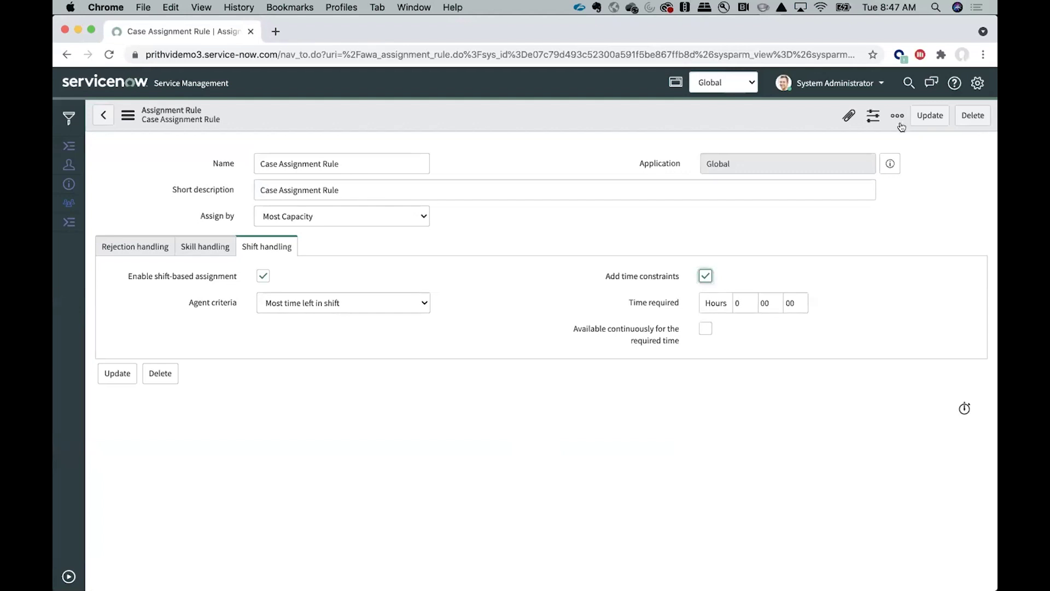
Step: Review the agents' remaining shift time in the Manager profile's schedule, and return to the Admin profile's assignment rule
left_click(961, 55)
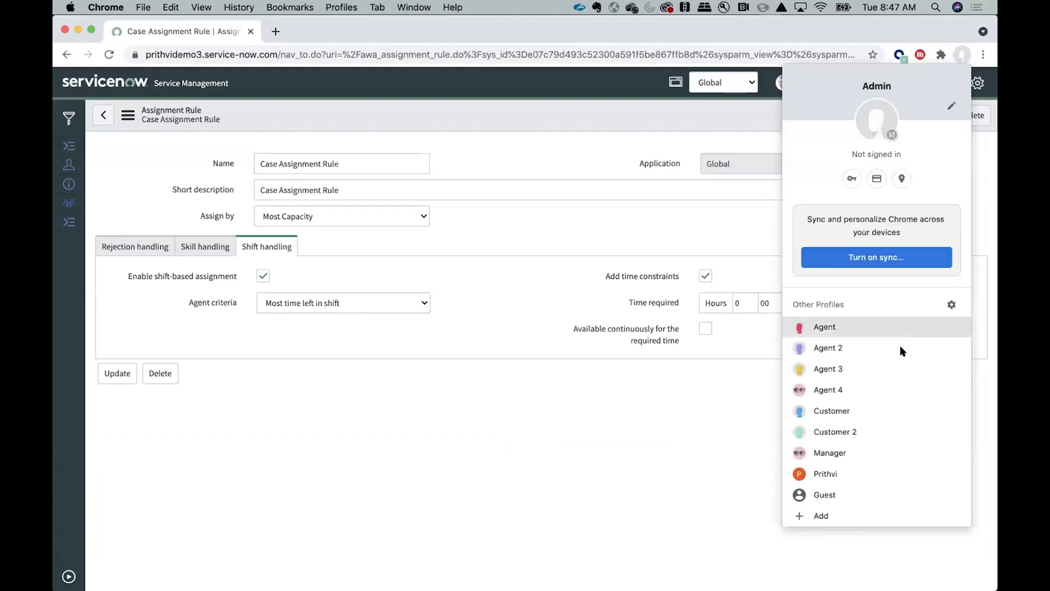
left_click(899, 447)
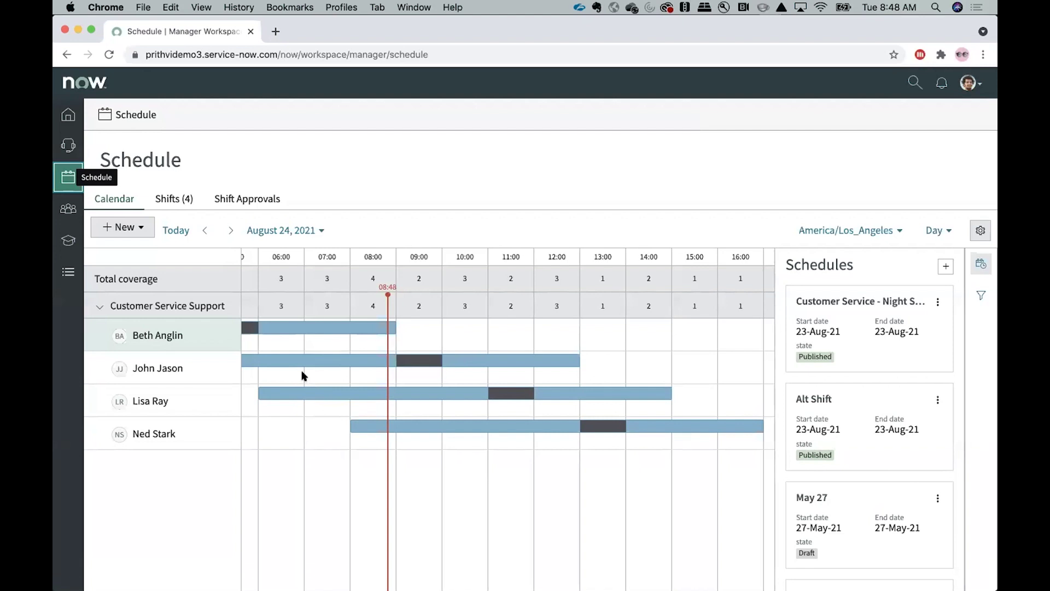
left_click(960, 54)
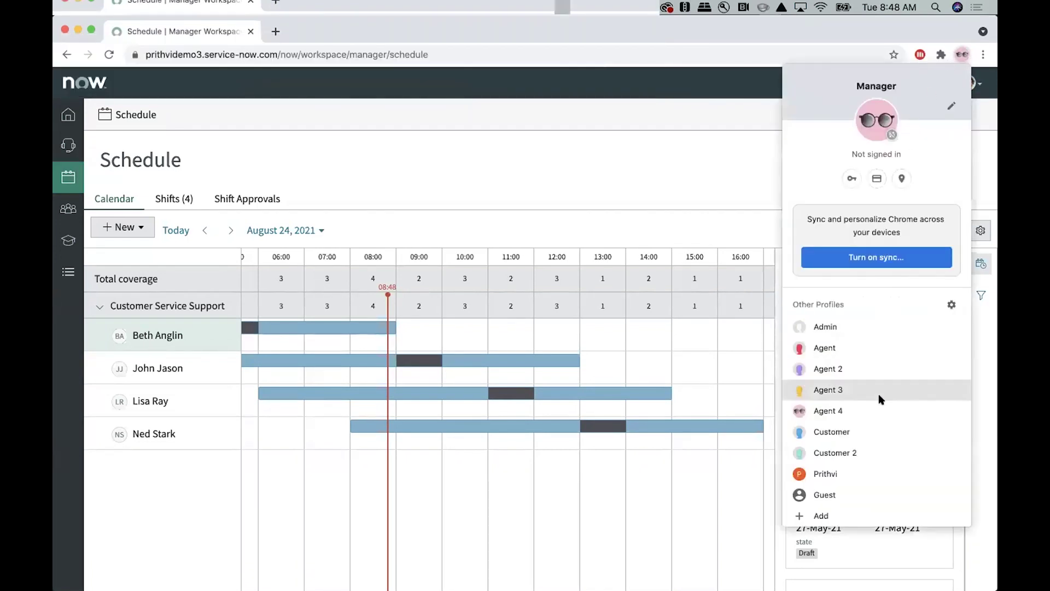
left_click(880, 326)
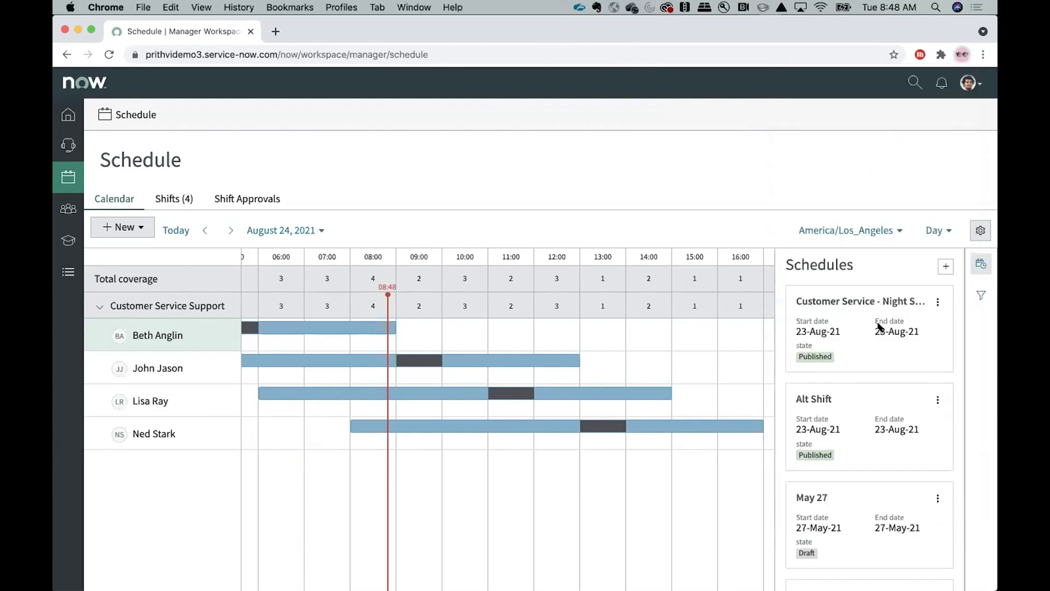
Step: Set the rule's agent criteria to Least time left in shift and the required time to 1 hour, and save the rule
left_click(418, 302)
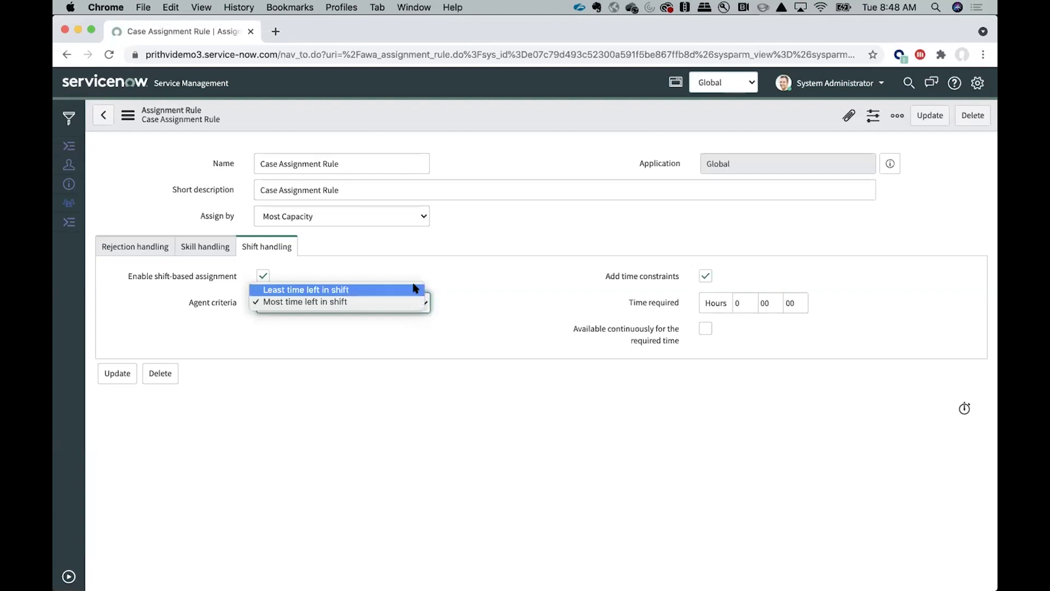
left_click(416, 289)
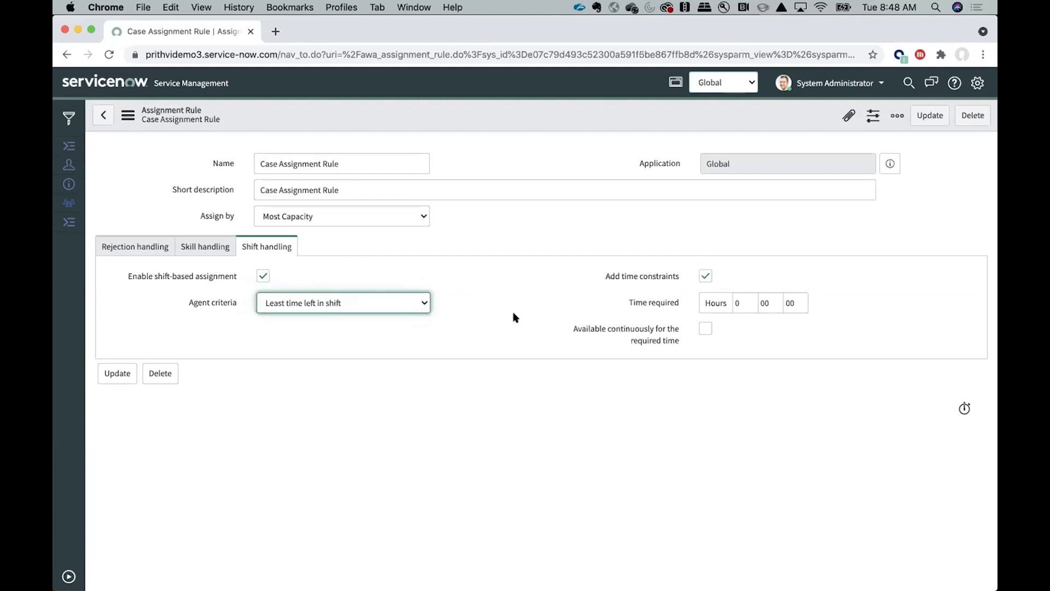
left_click(737, 302)
type("1")
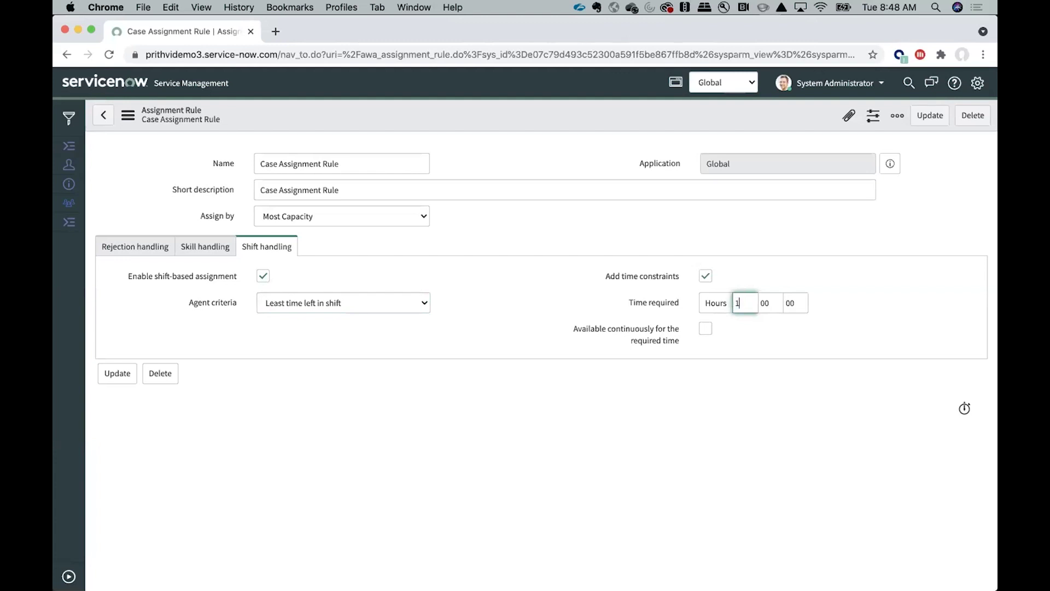
left_click(843, 340)
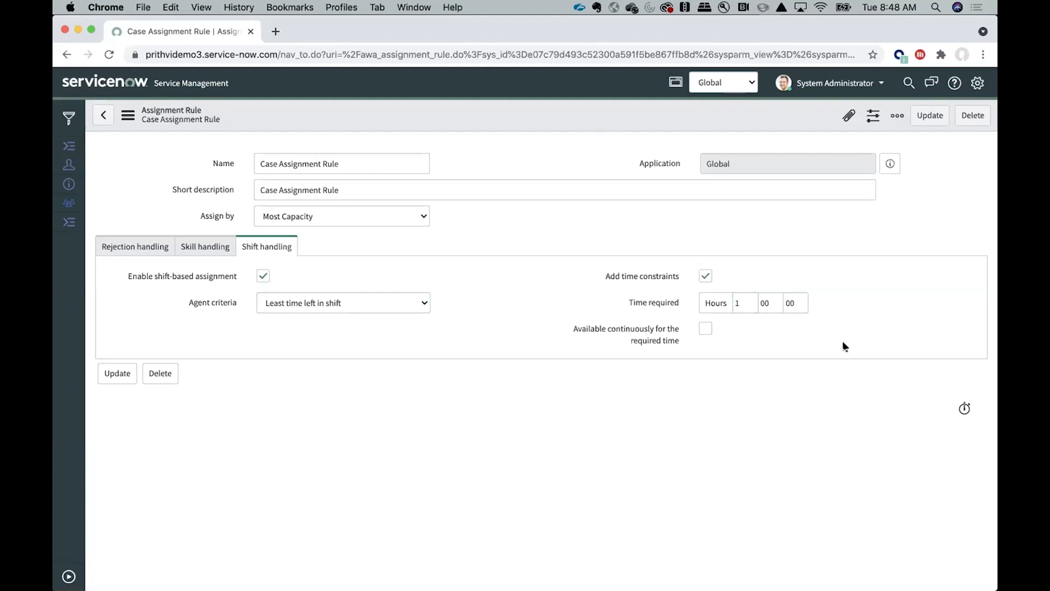
right_click(638, 117)
left_click(657, 122)
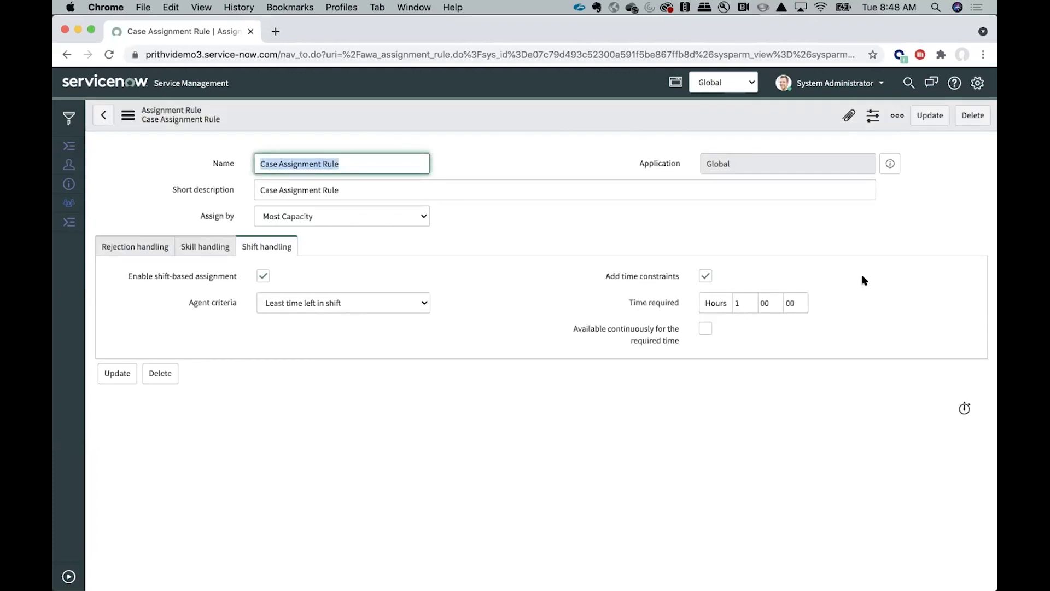
Step: Switch to the Customer browser profile and open the form for creating a new product case
left_click(963, 54)
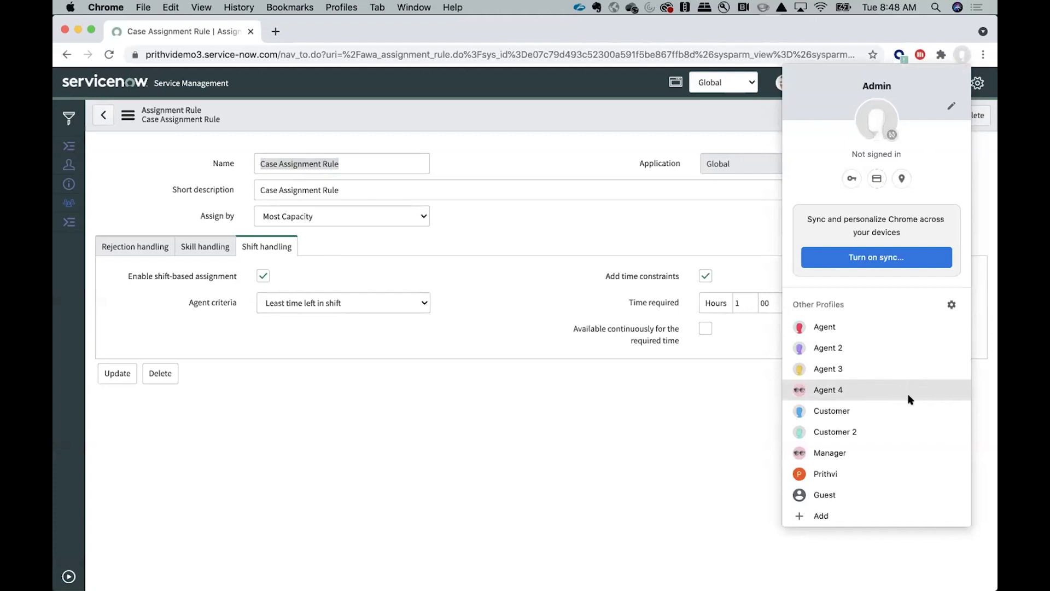
left_click(911, 410)
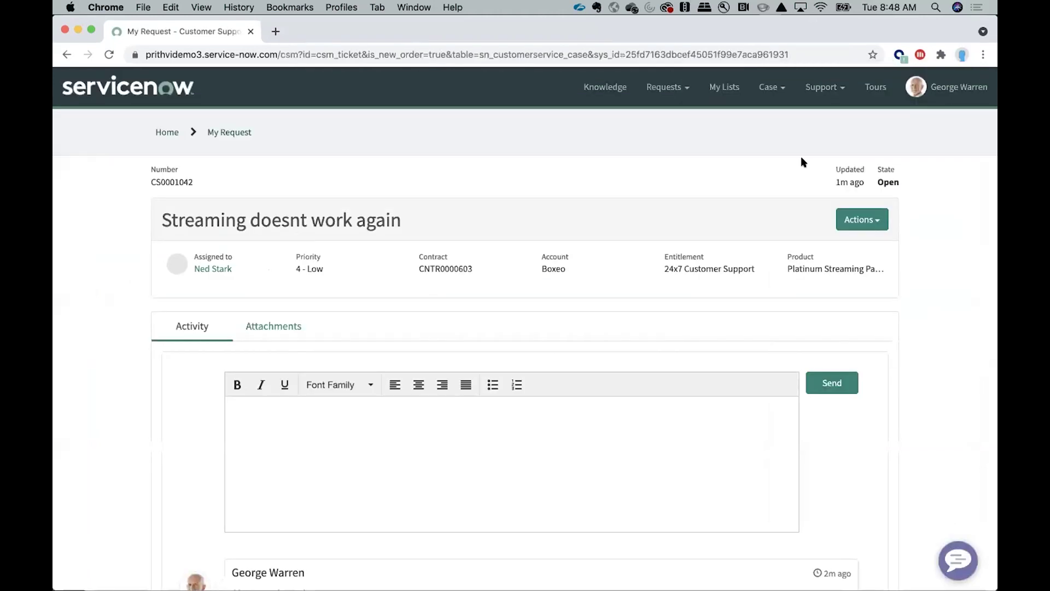
left_click(781, 86)
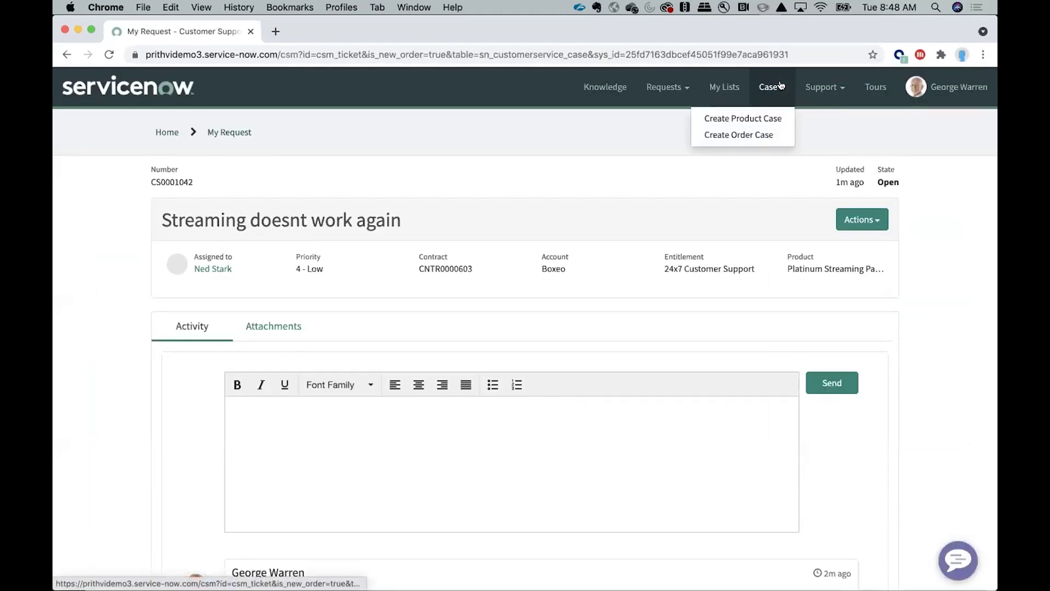
left_click(773, 116)
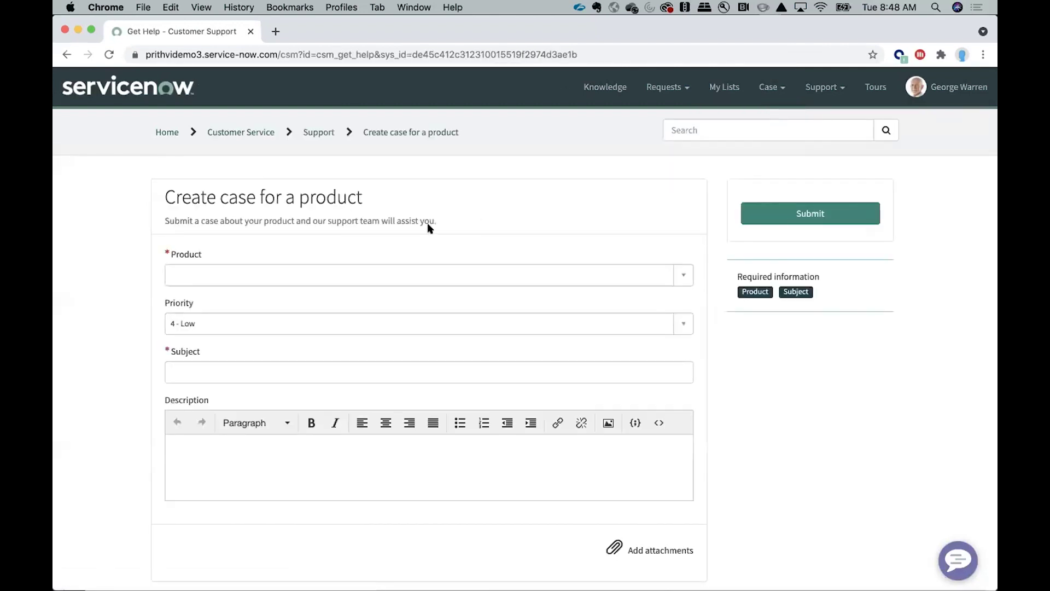
Step: Submit a case for the Platinum Streaming Package with the subject "Streaming doesnt work again and again"
left_click(544, 282)
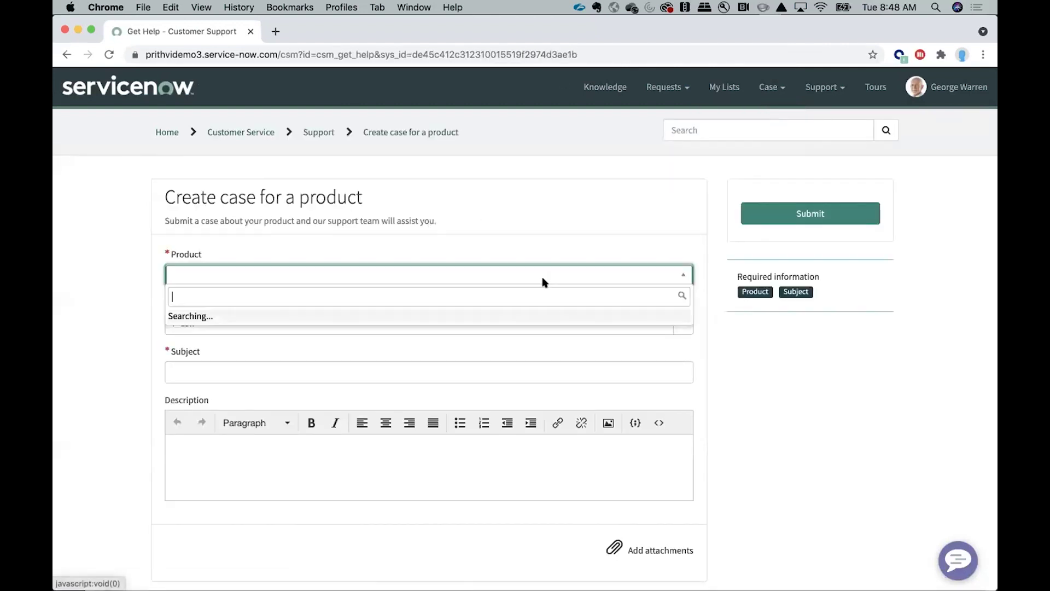
left_click(539, 317)
left_click(509, 367)
type("Streaming doesnt work")
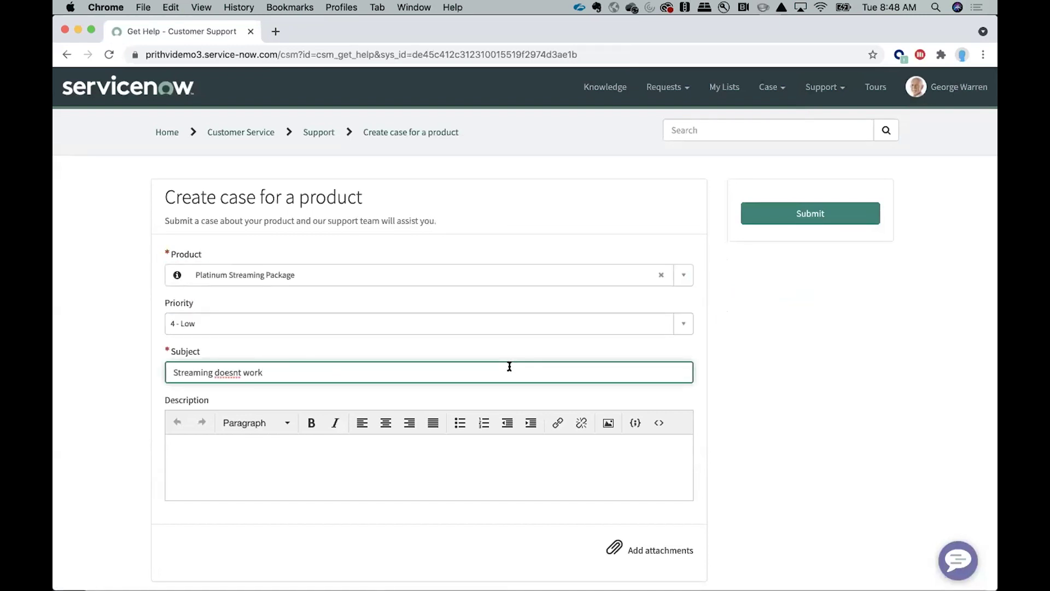
type(" again ")
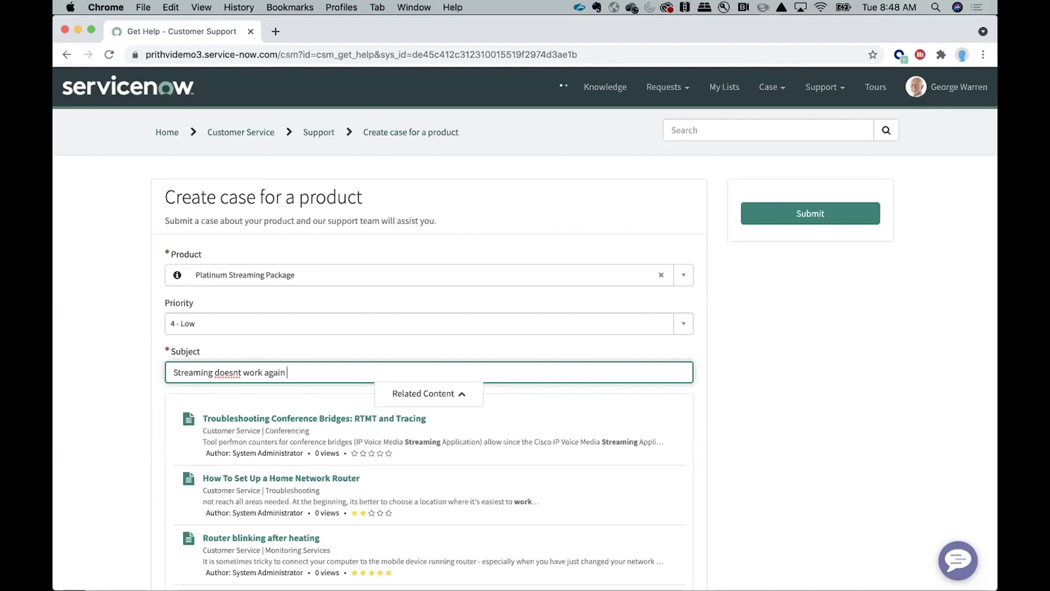
type("and again")
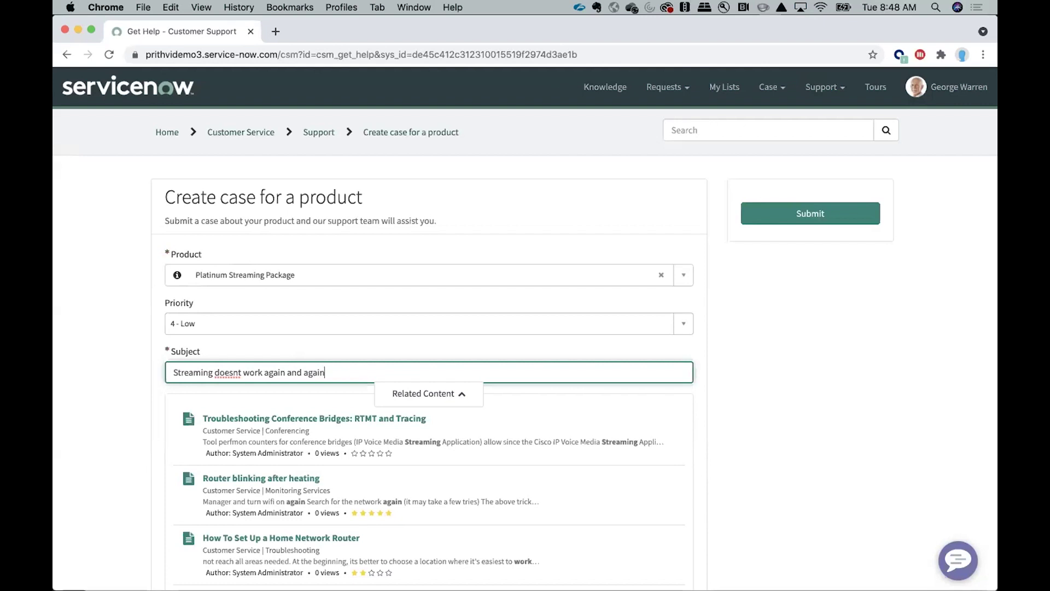
left_click(754, 372)
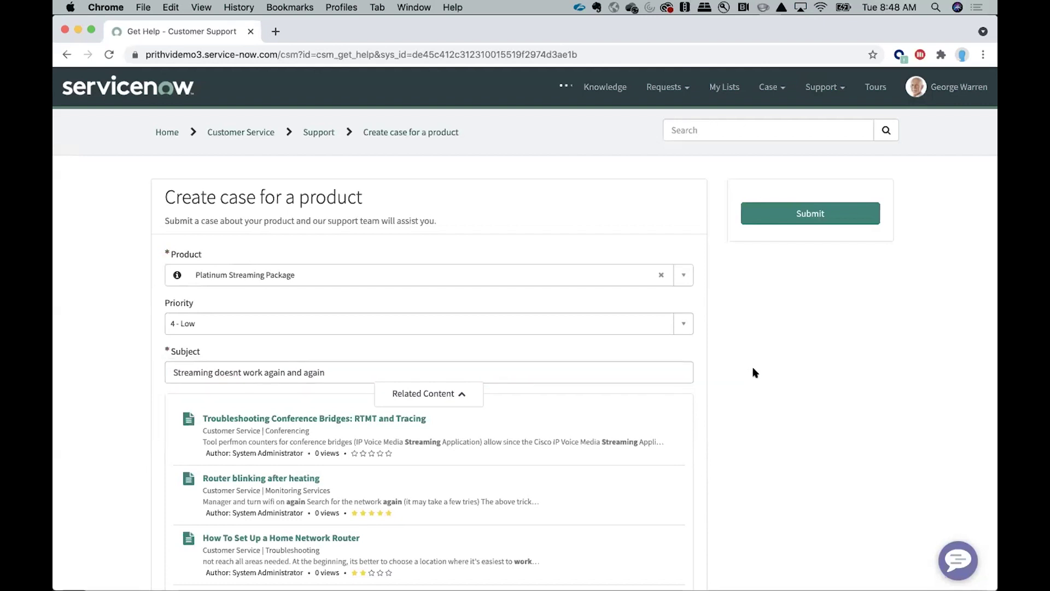
left_click(791, 210)
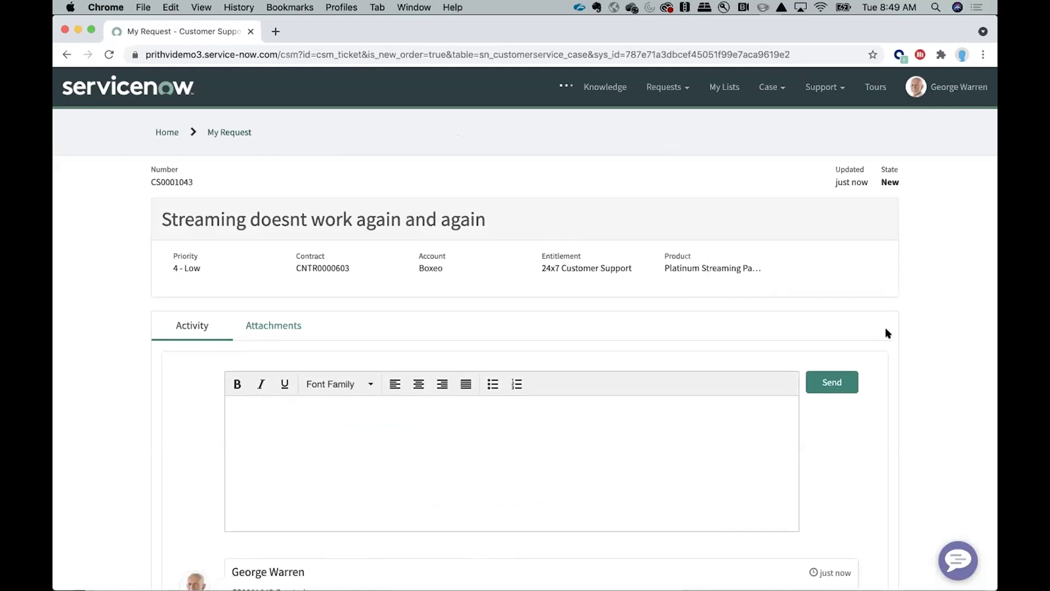
Step: Switch to the Agent browser profile and accept the "Streaming doesnt work again and again" case in the inbox it was offered to
left_click(959, 56)
left_click(905, 348)
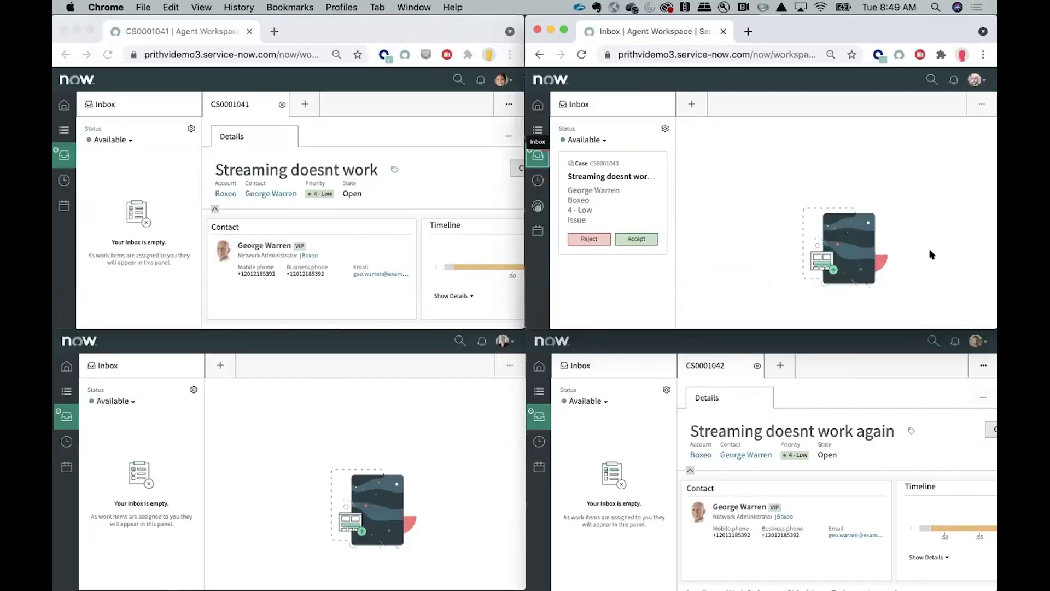
left_click(637, 239)
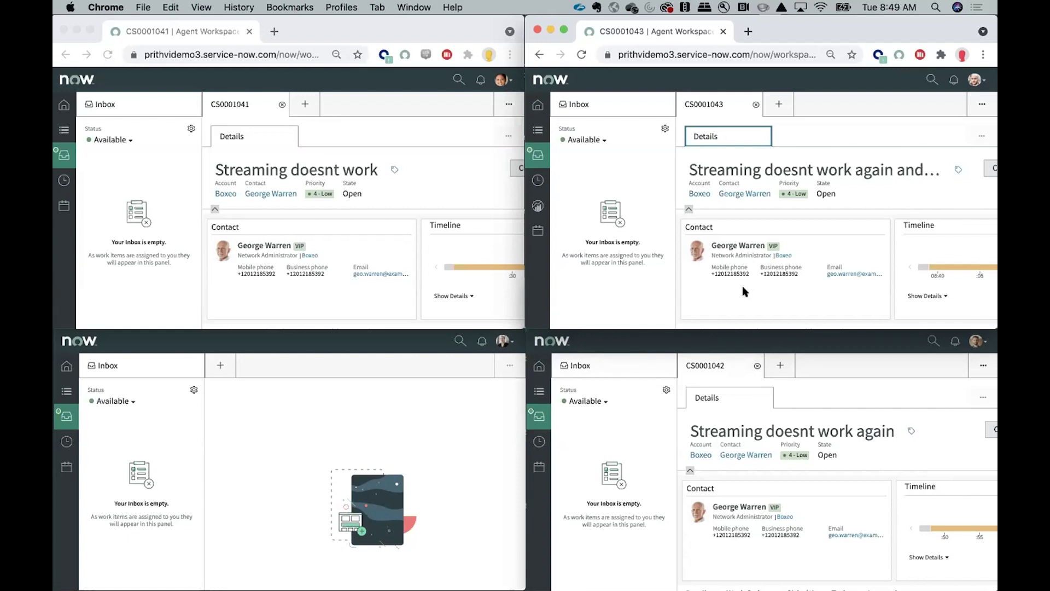
Step: Switch to the Admin browser profile, require agents to be available continuously for the required time, and save the Case Assignment Rule
left_click(960, 54)
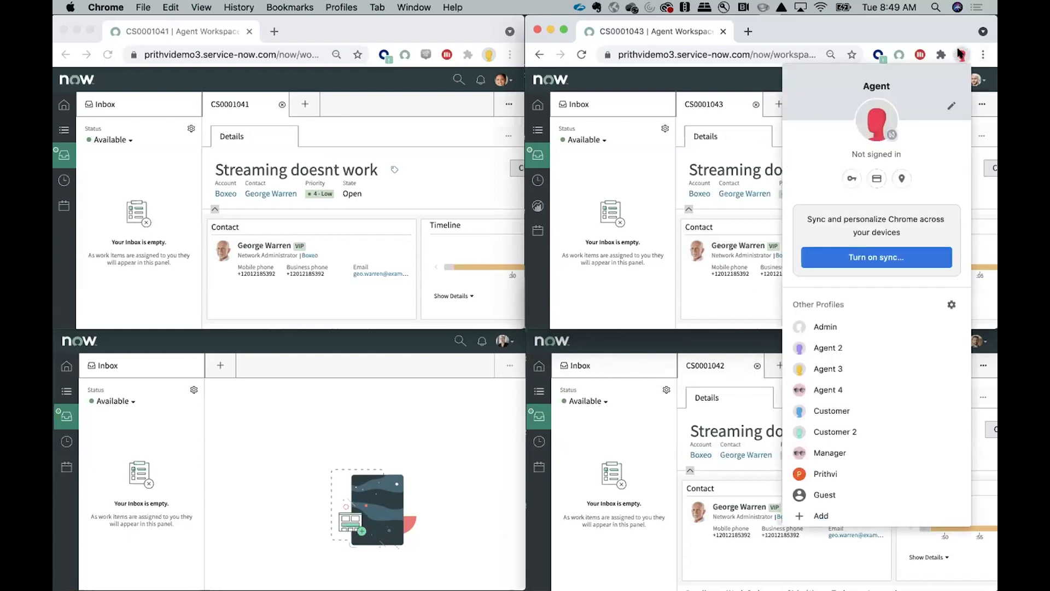
left_click(905, 333)
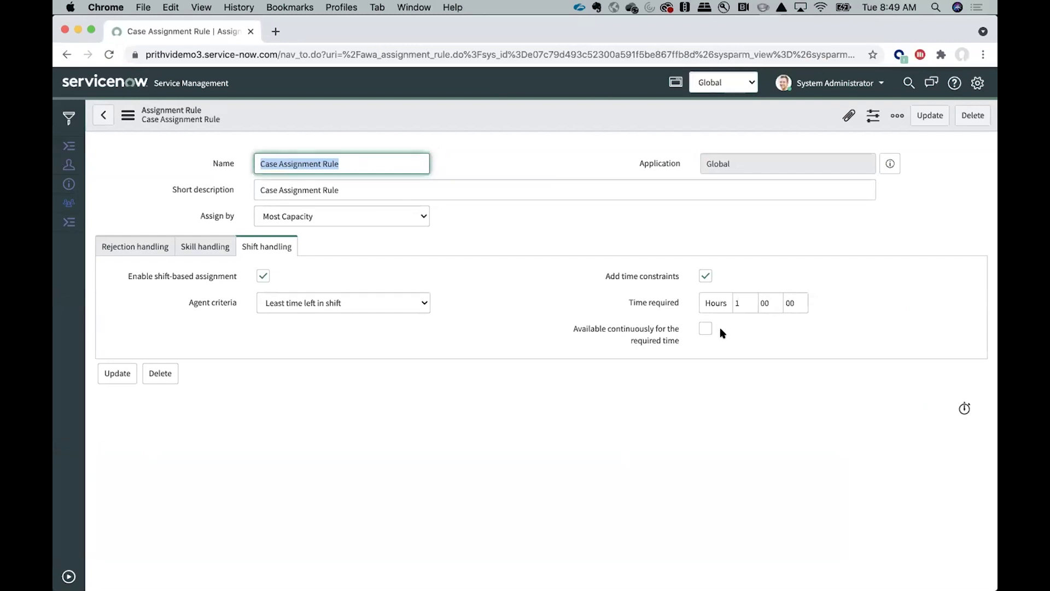
left_click(702, 328)
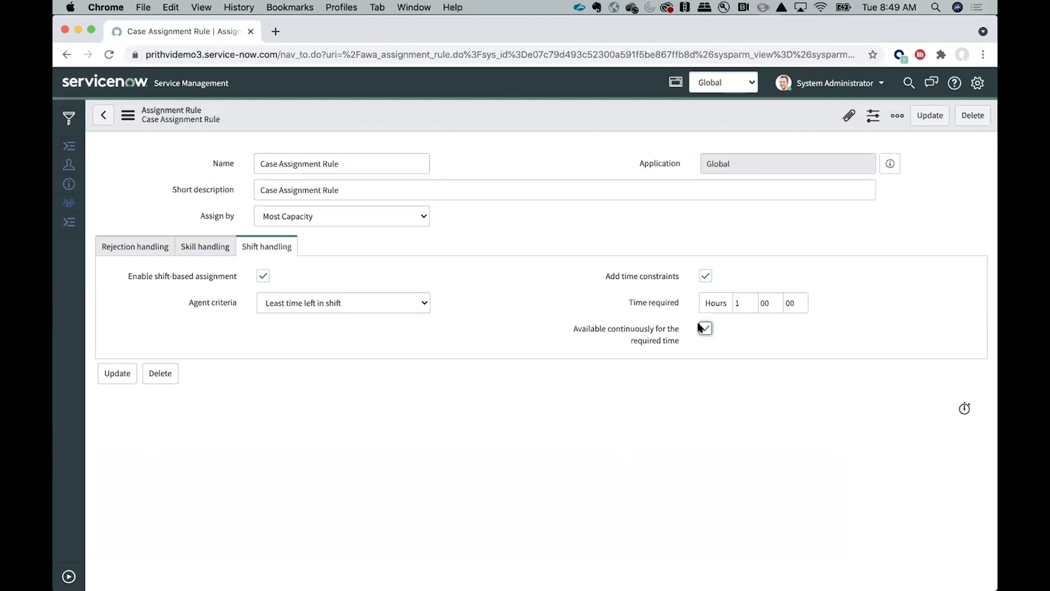
right_click(595, 115)
left_click(618, 124)
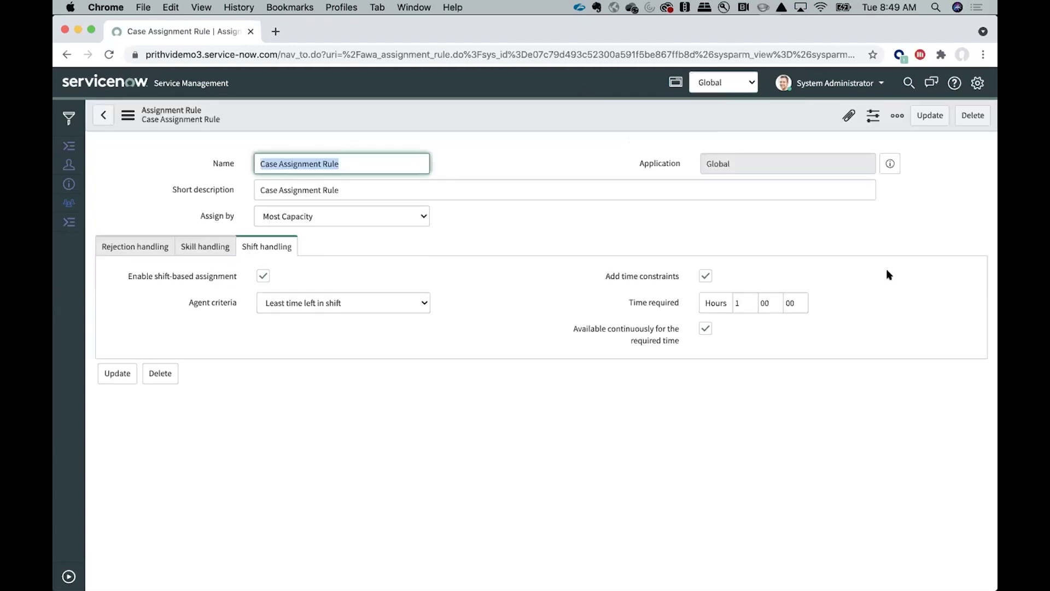
Step: Review the agents' shifts and upcoming breaks in the Manager profile's schedule
left_click(961, 54)
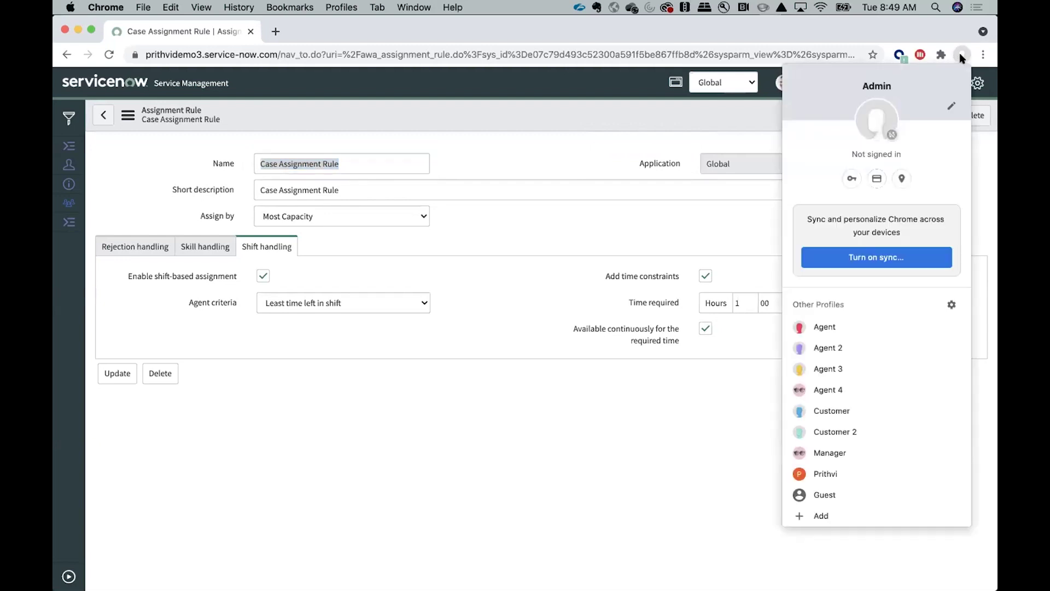
left_click(901, 446)
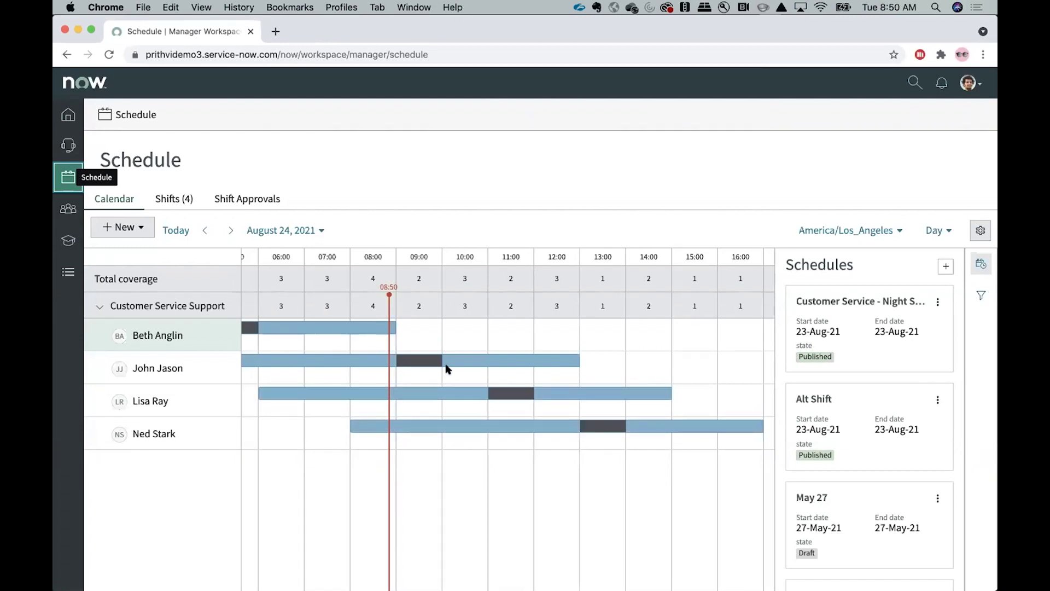
mouse_move(481, 362)
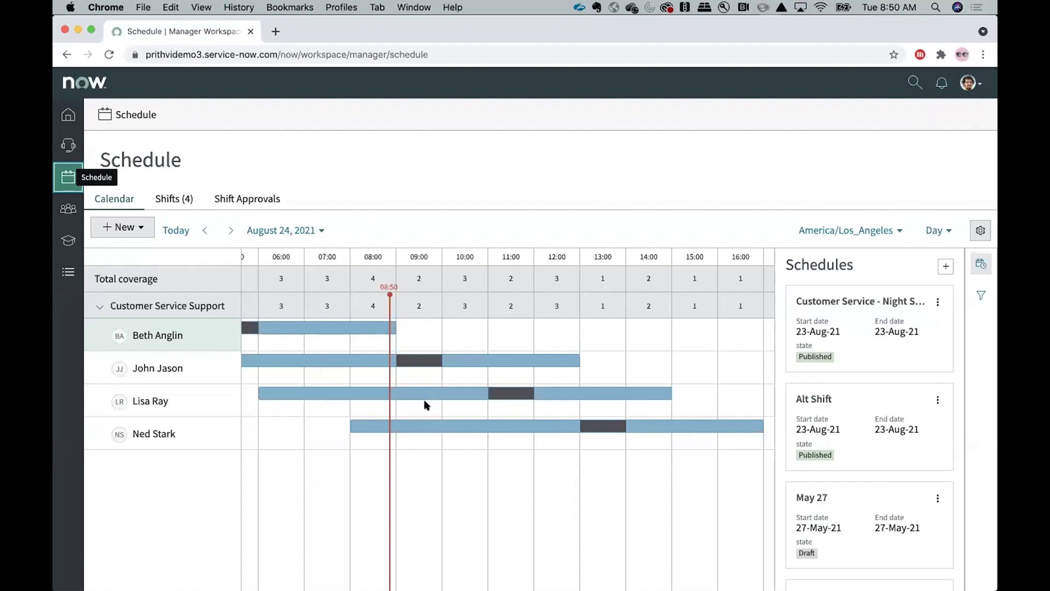
Step: Return to the Customer browser profile and start another product case
left_click(961, 55)
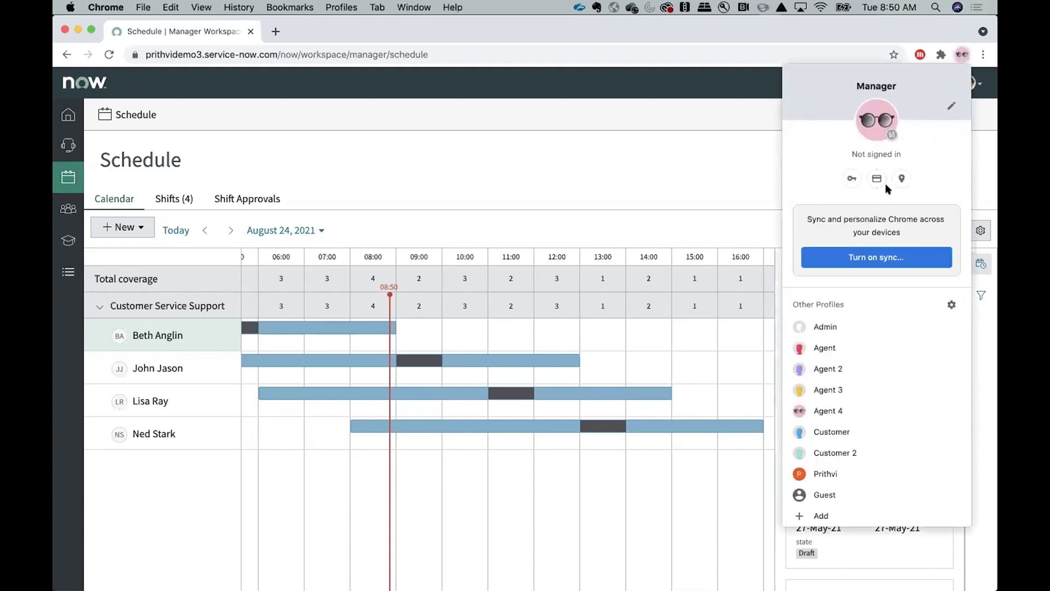
left_click(880, 426)
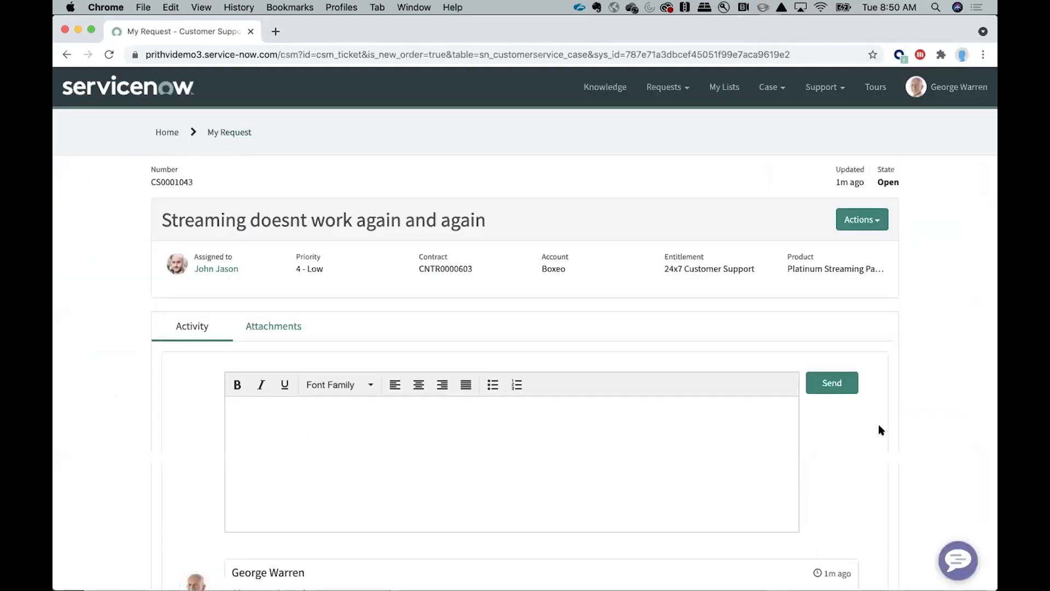
left_click(775, 86)
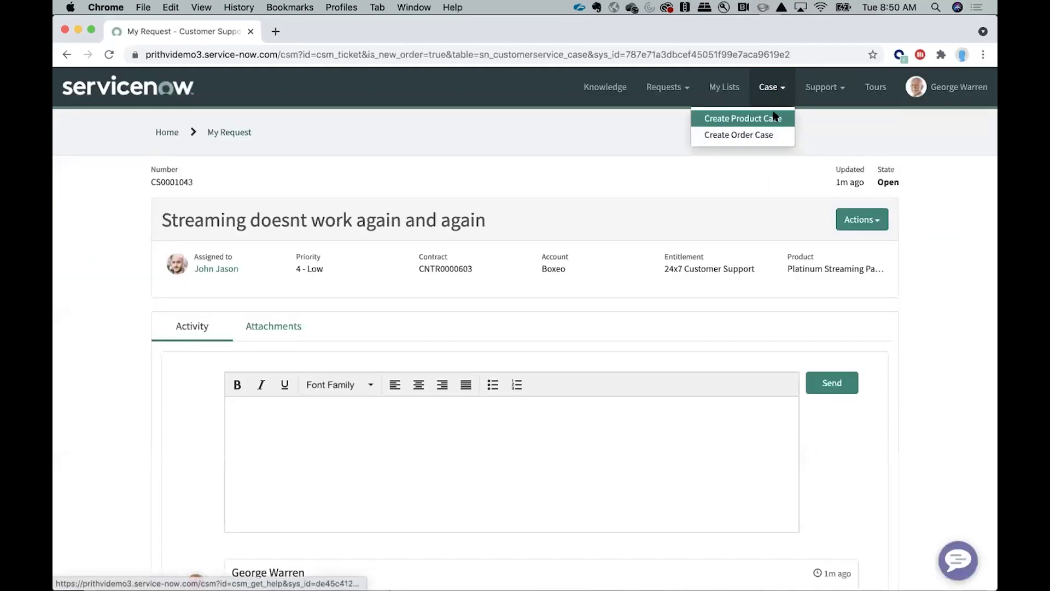
left_click(775, 117)
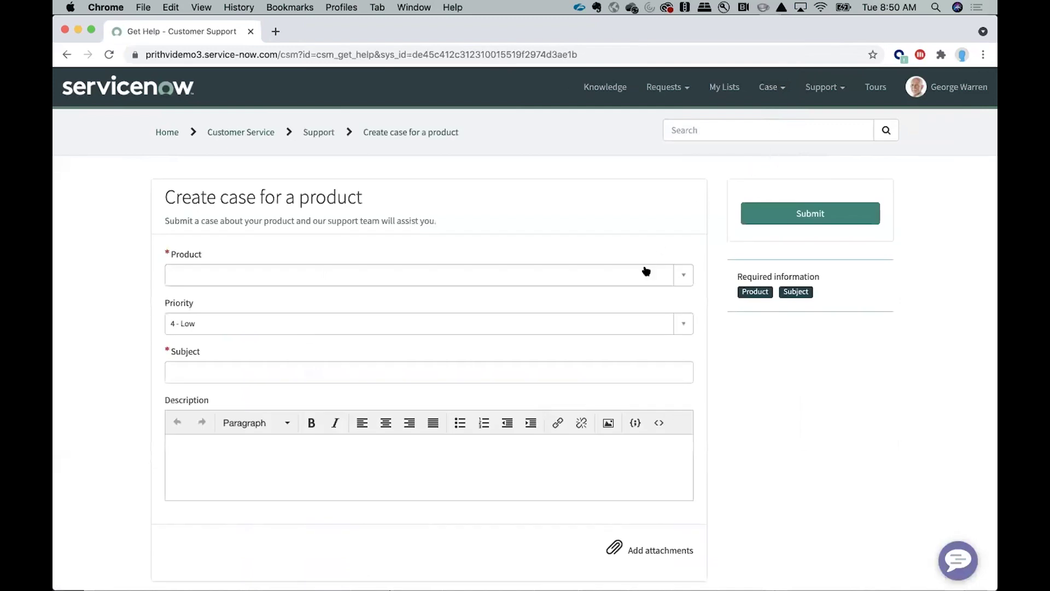
Step: Submit the case for the Platinum Streaming Package with the subject "Streaming still doesnt work"
left_click(679, 274)
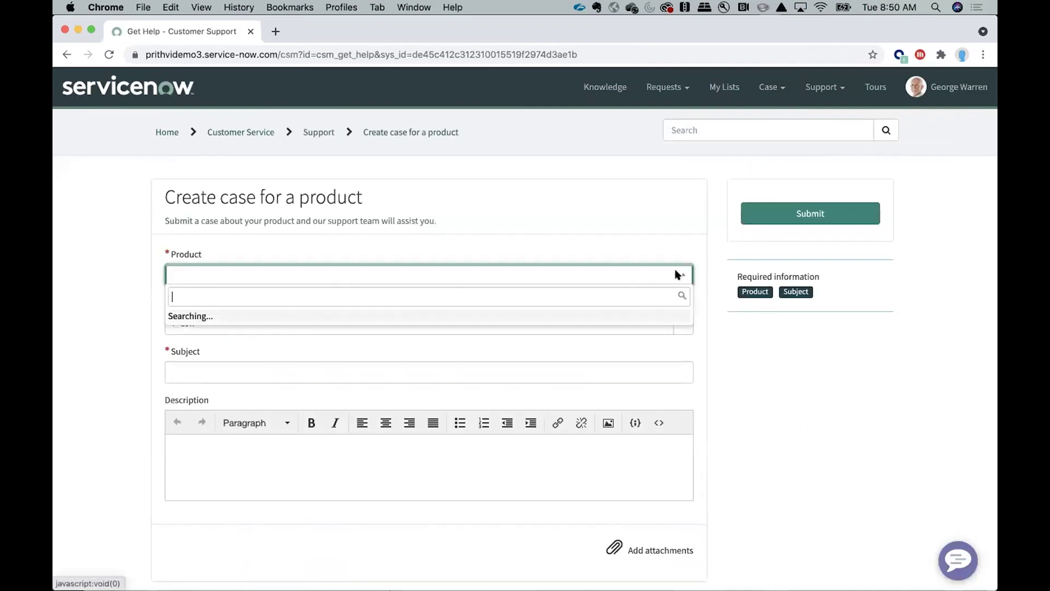
left_click(607, 318)
left_click(556, 372)
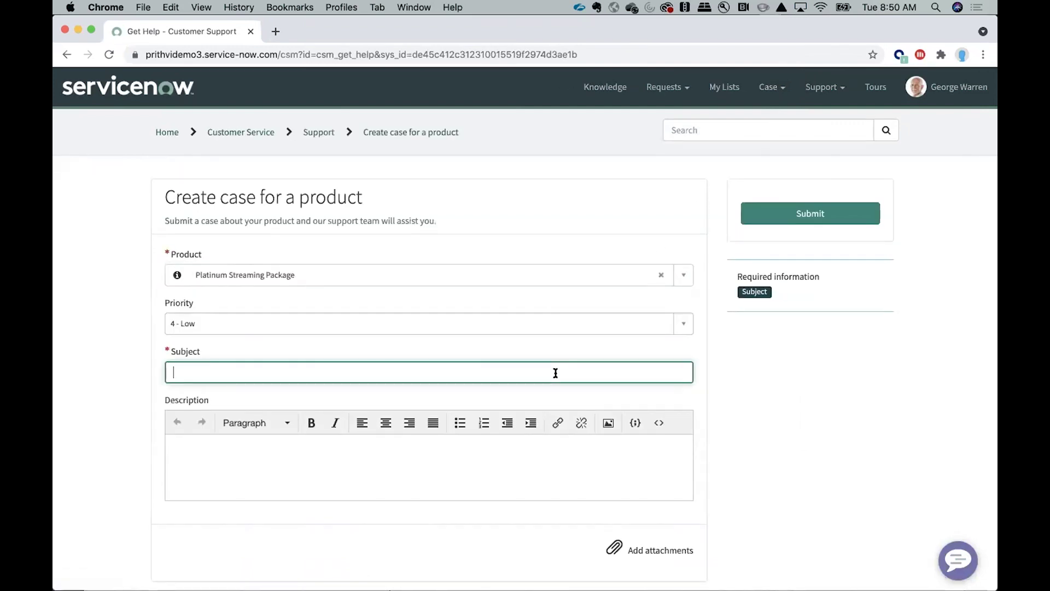
type("Streaming doesnt work")
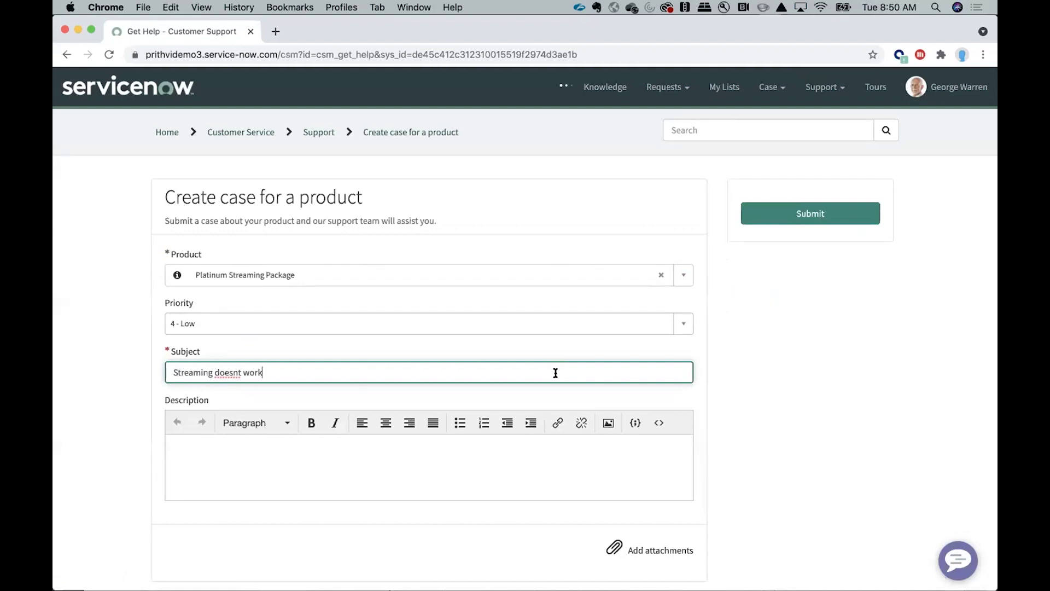
left_click(215, 371)
type("still")
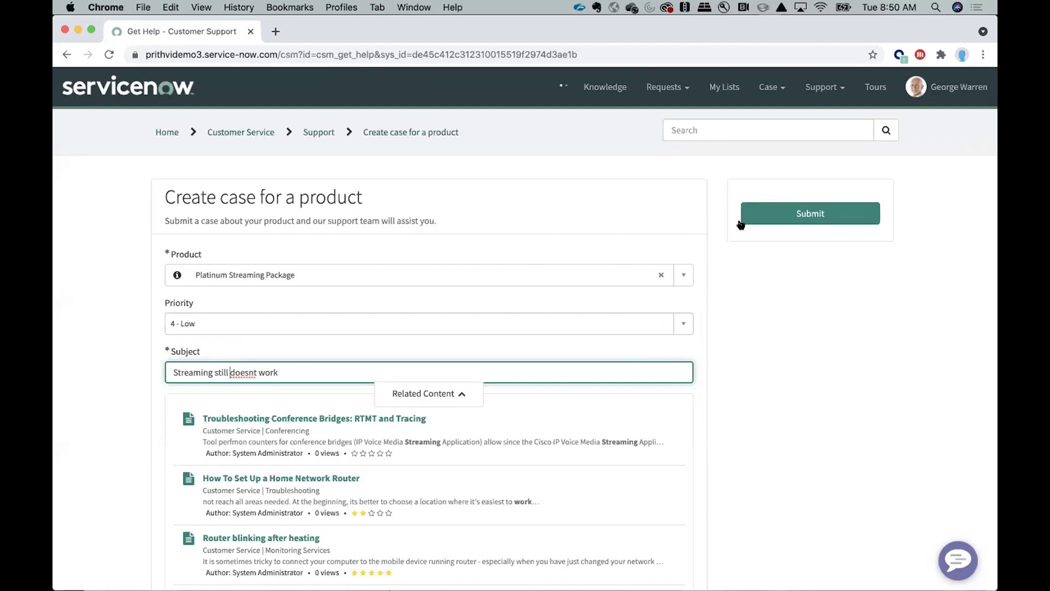
left_click(777, 224)
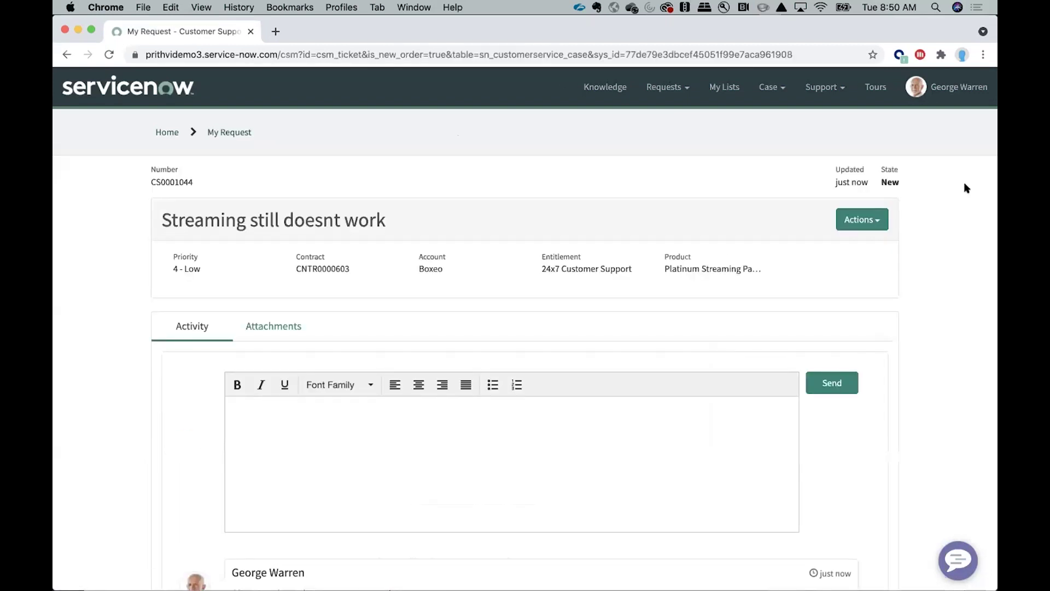
Step: Switch to the Agent browser profile and accept the "Streaming still doesnt work" case in the inbox of the agent it was offered to
left_click(963, 55)
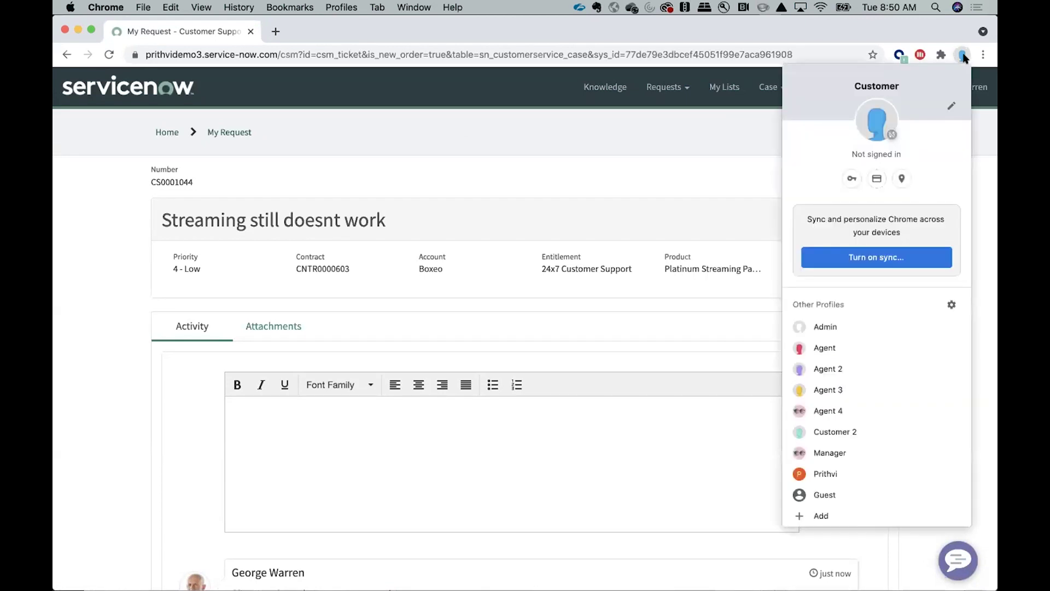
left_click(898, 348)
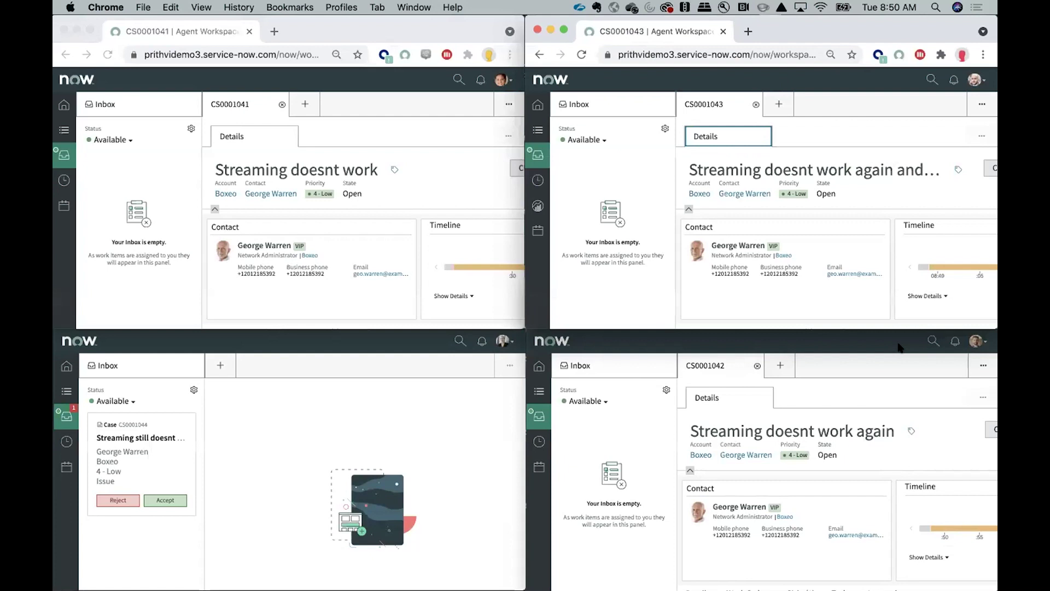
left_click(166, 501)
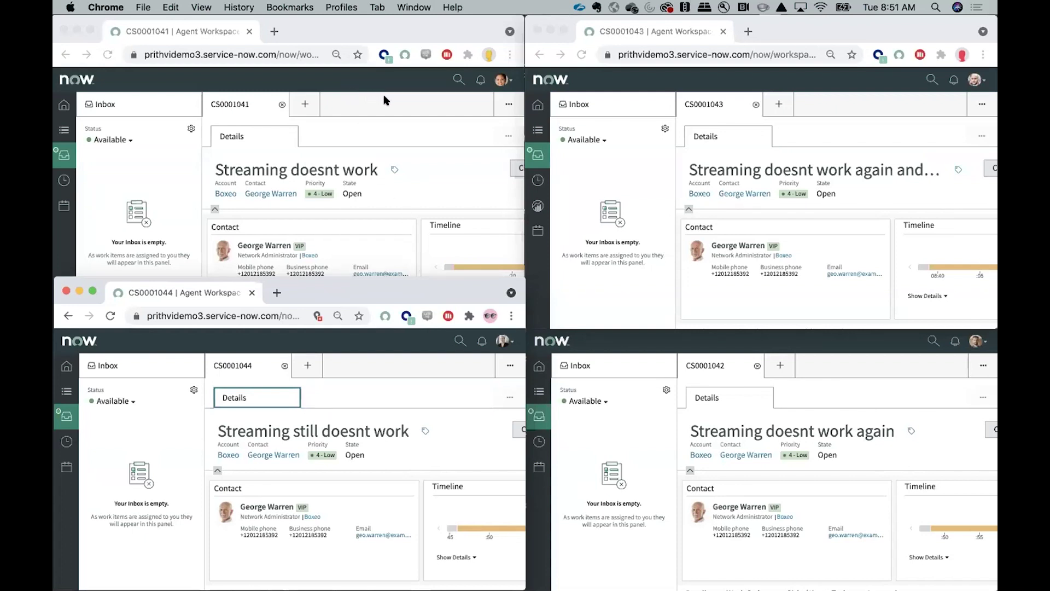
left_click(397, 121)
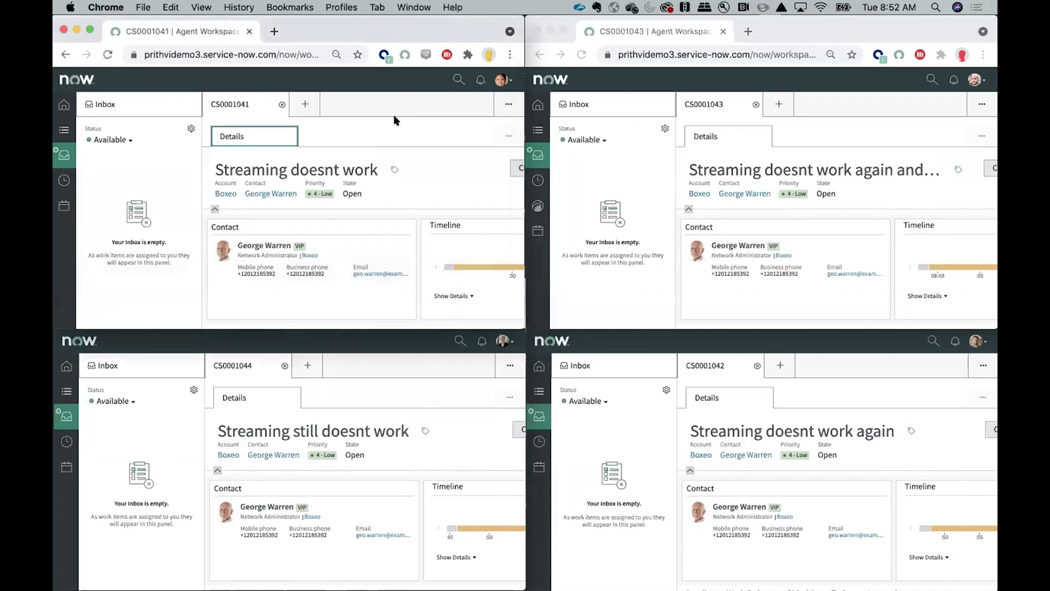